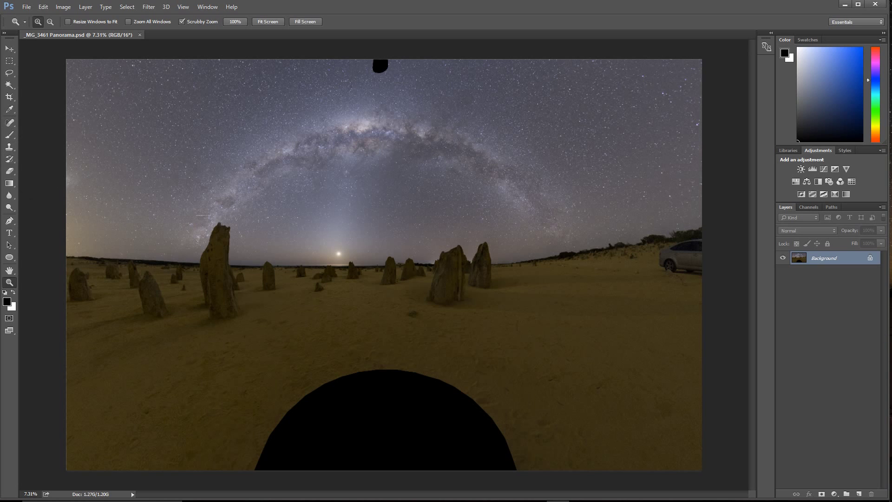
Step: Crop the panorama at a 16:10 ratio, excluding the black spot in the sky, the car and most of the lower black area
{"action": "left_click", "coordinate": [9, 97]}
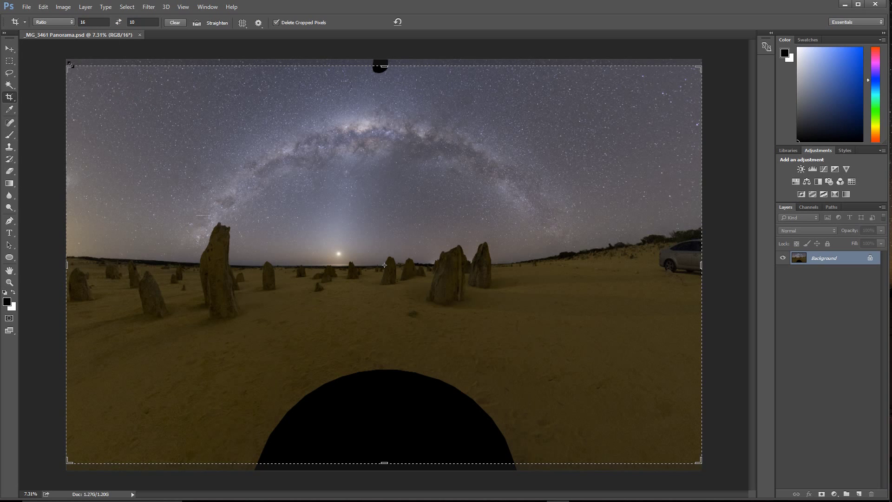
{"action": "left_click_drag", "start_coordinate": [72, 71], "coordinate": [94, 81]}
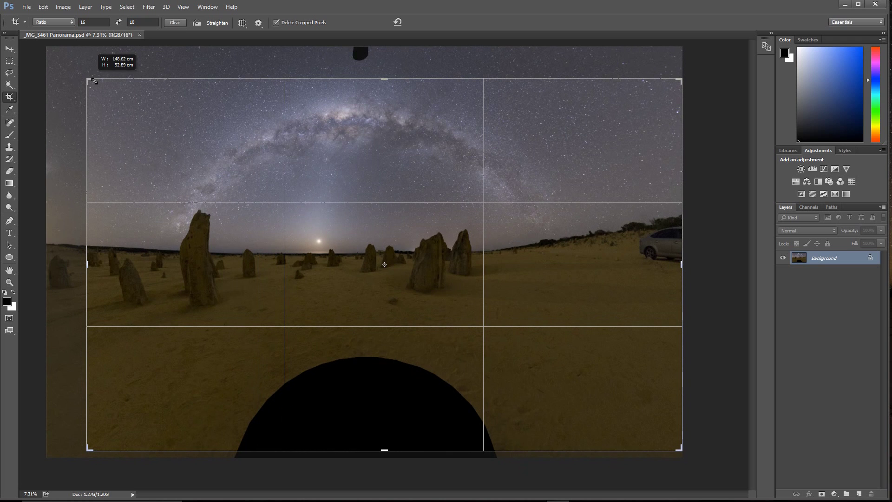
{"action": "left_click_drag", "start_coordinate": [408, 252], "coordinate": [422, 270]}
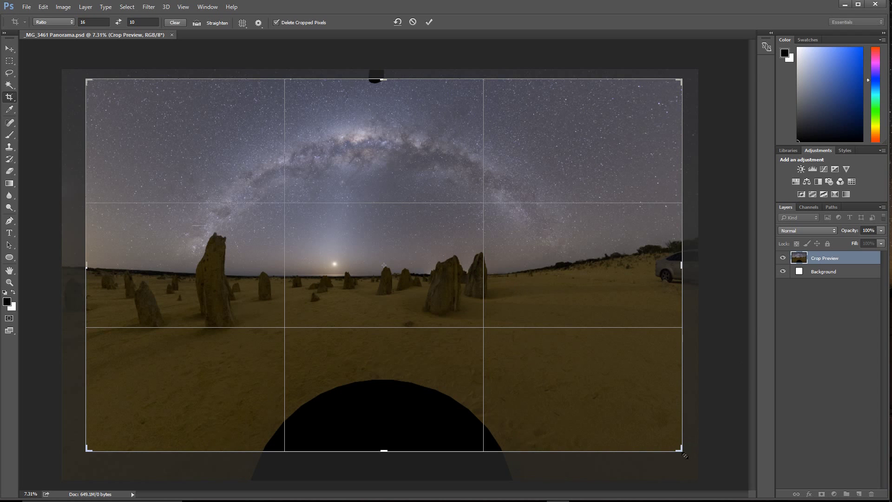
{"action": "left_click_drag", "start_coordinate": [684, 455], "coordinate": [645, 421]}
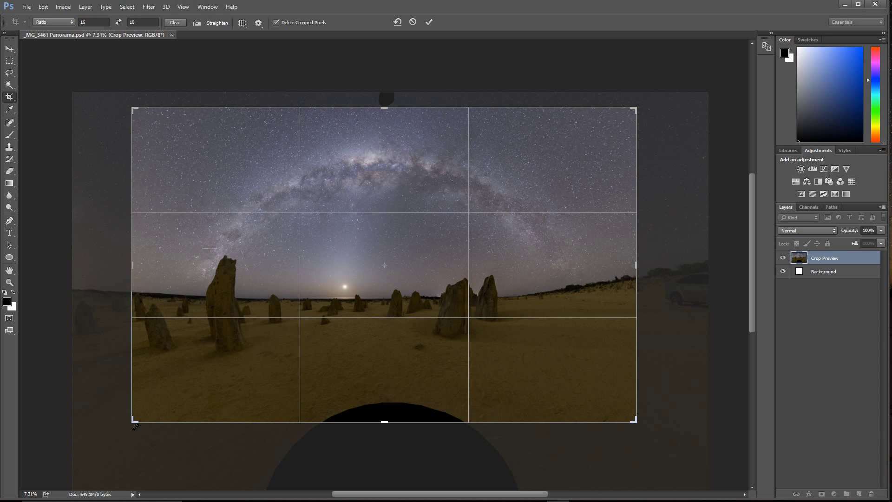
{"action": "left_click_drag", "start_coordinate": [136, 426], "coordinate": [136, 429]}
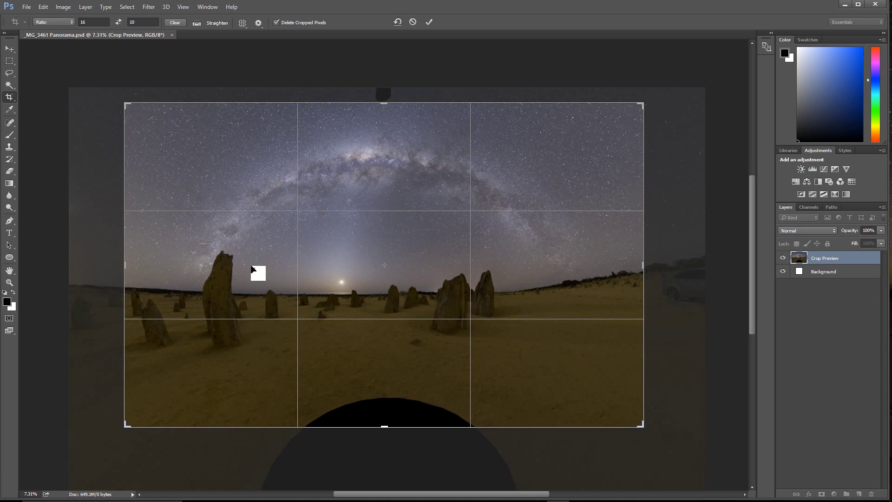
{"action": "key", "text": "Return"}
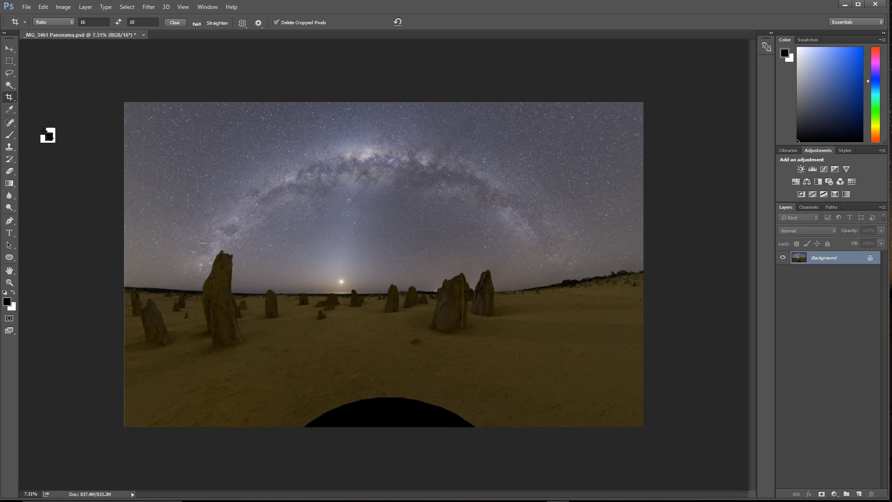
Step: Select the remaining black area in the foreground with the Magic Wand, fill it with Content-Aware at 100% opacity and deselect
{"action": "left_click", "coordinate": [9, 85]}
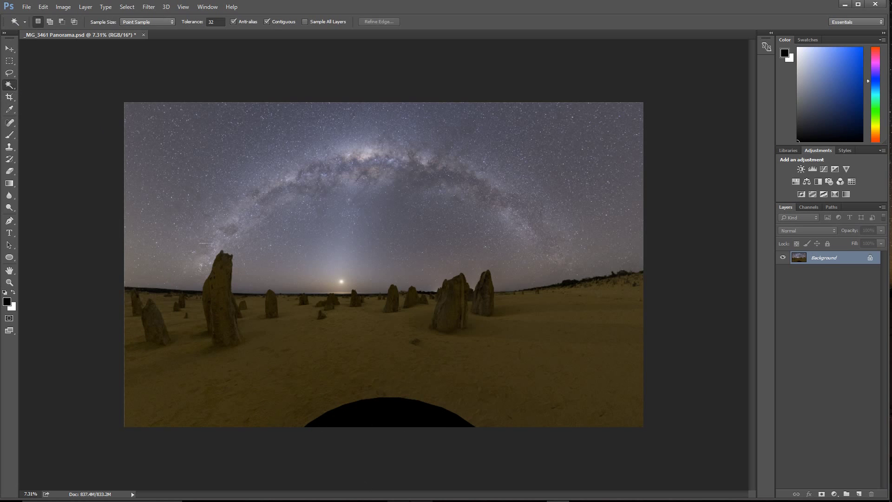
{"action": "left_click", "coordinate": [387, 406]}
{"action": "right_click", "coordinate": [386, 412]}
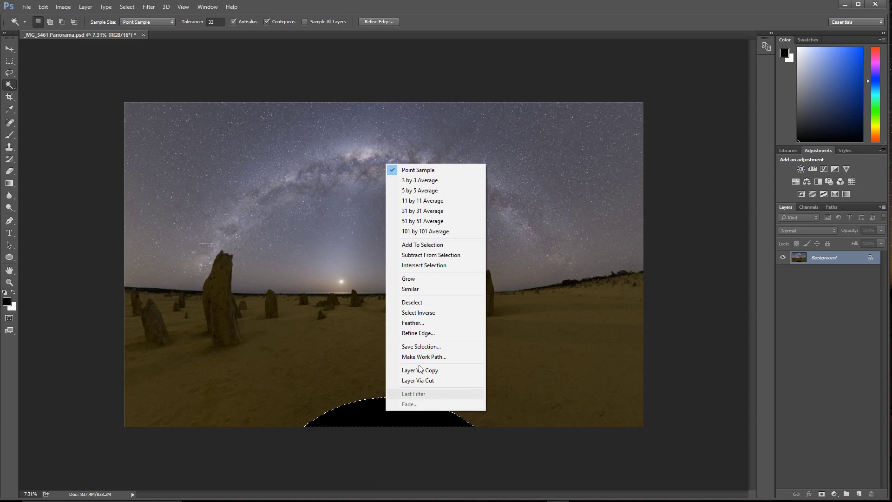
{"action": "left_click", "coordinate": [43, 7]}
{"action": "left_click", "coordinate": [123, 140]}
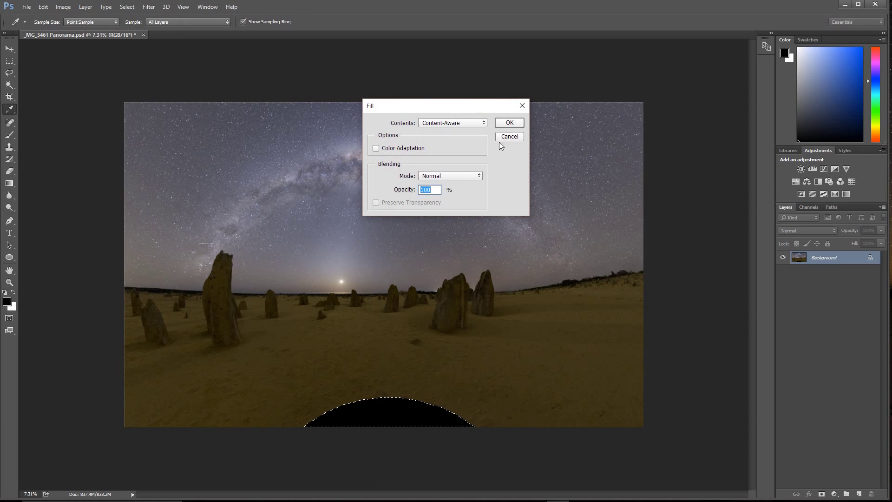
{"action": "left_click", "coordinate": [511, 123]}
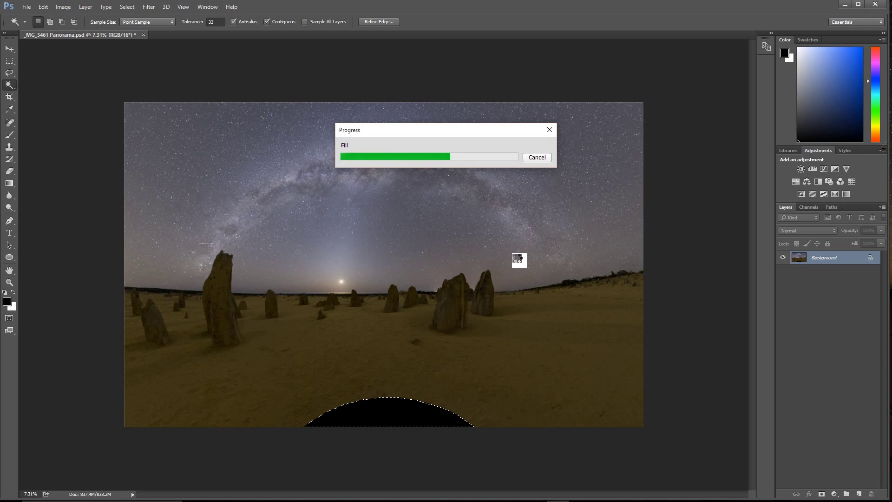
{"action": "key", "text": "ctrl+d"}
Step: Open the image in the Topaz ReMask 5 filter and enlarge its window to show the whole panorama
{"action": "key", "text": "l"}
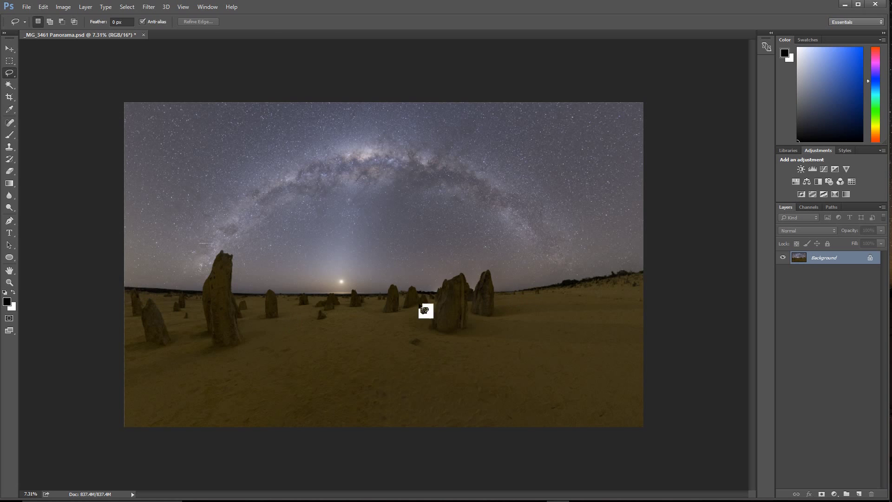
{"action": "key", "text": "alt+t"}
{"action": "mouse_move", "coordinate": [200, 204]}
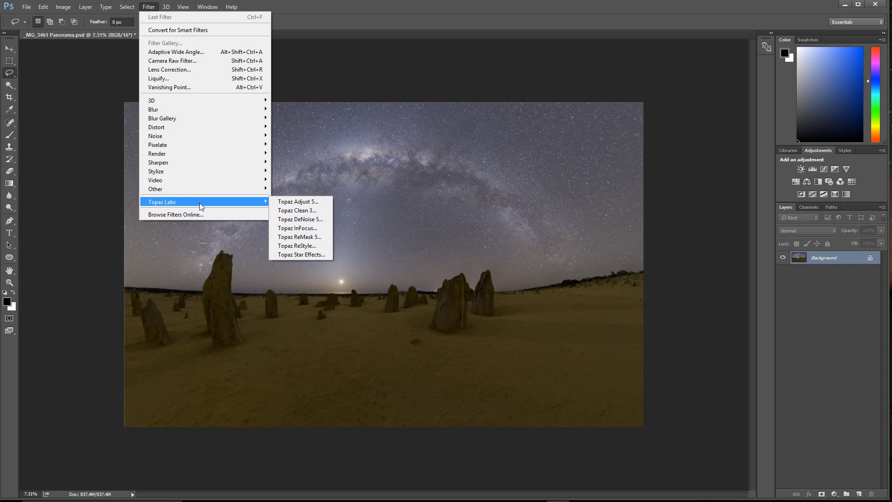
{"action": "left_click", "coordinate": [299, 237]}
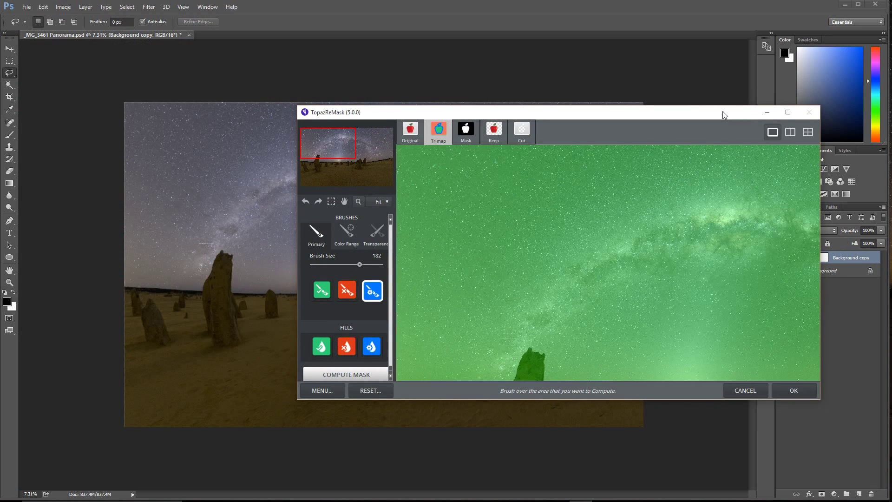
{"action": "left_click_drag", "start_coordinate": [723, 111], "coordinate": [430, 9]}
{"action": "left_click_drag", "start_coordinate": [523, 295], "coordinate": [869, 495]}
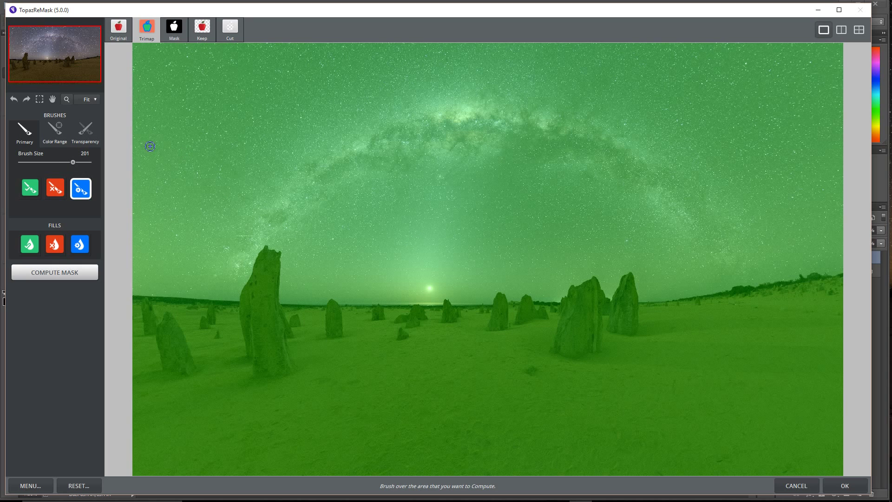
Step: Outline the horizon and rock tops with the compute brush, fill the sky as the area to cut, and compute the mask
{"action": "mouse_move", "coordinate": [138, 297]}
{"action": "left_mouse_down"}
{"action": "mouse_move", "coordinate": [245, 307]}
{"action": "mouse_move", "coordinate": [265, 257]}
{"action": "mouse_move", "coordinate": [276, 251]}
{"action": "mouse_move", "coordinate": [290, 259]}
{"action": "mouse_move", "coordinate": [276, 258]}
{"action": "mouse_move", "coordinate": [284, 261]}
{"action": "mouse_move", "coordinate": [280, 300]}
{"action": "left_mouse_up"}
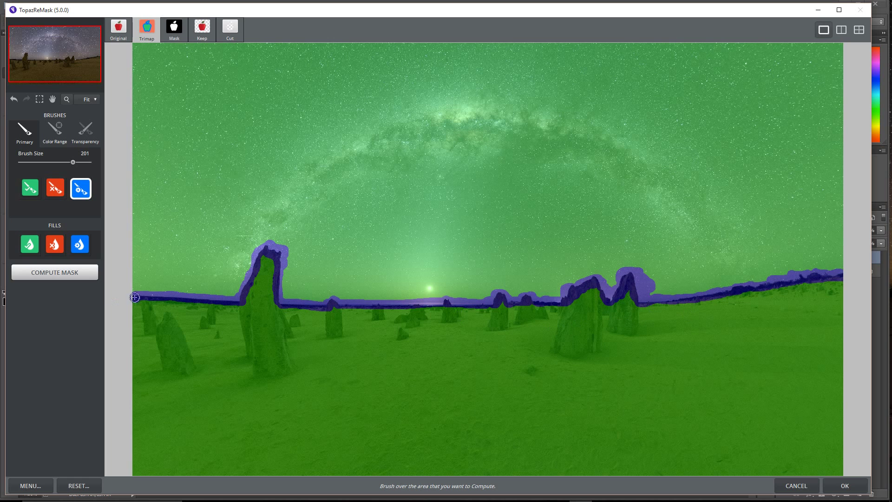
{"action": "left_click", "coordinate": [55, 244]}
{"action": "left_click", "coordinate": [405, 299]}
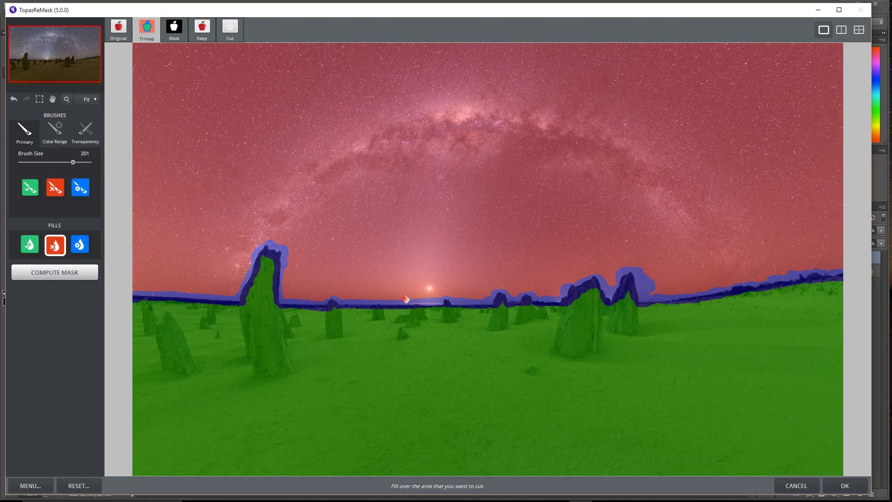
{"action": "left_click", "coordinate": [56, 277]}
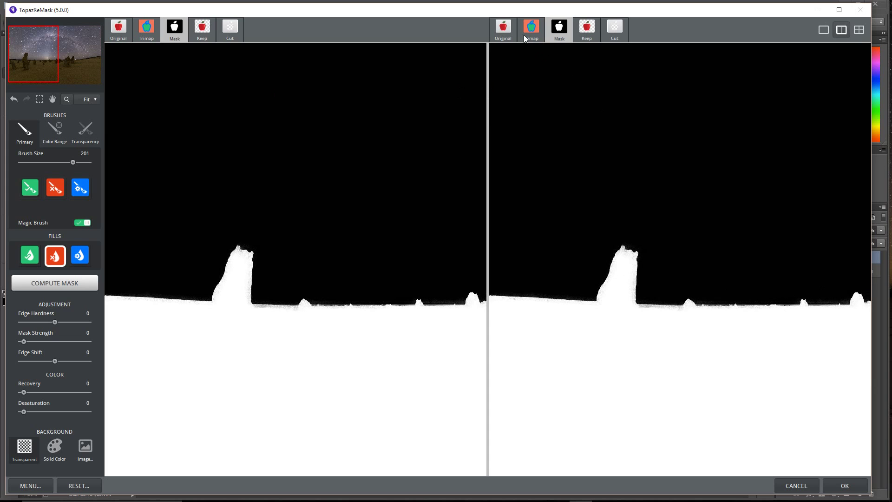
Step: Compare the mask with the trimap at 100% and clean up the tall rock's left edge with the foreground Color Range brush
{"action": "key", "text": "t"}
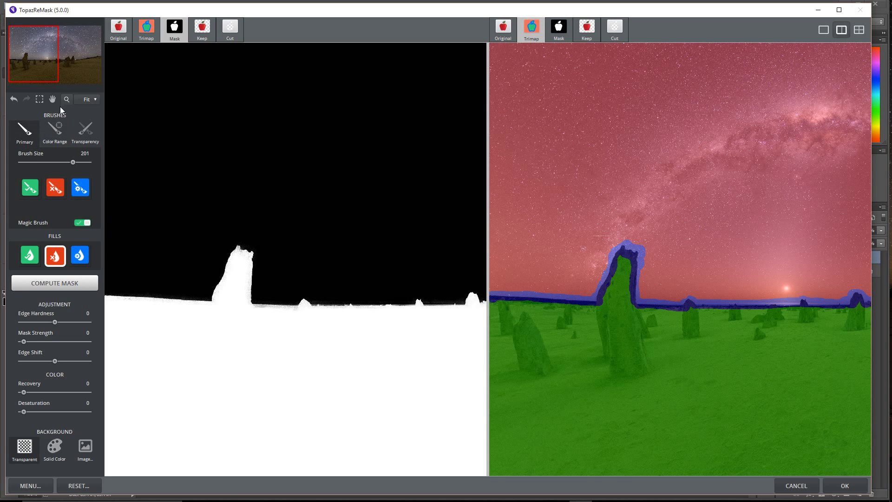
{"action": "key", "text": "ctrl+alt+0"}
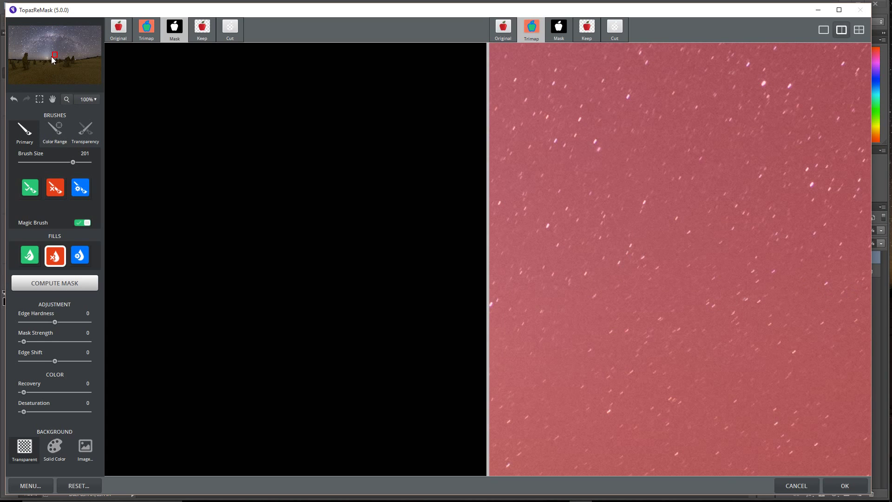
{"action": "left_click_drag", "start_coordinate": [53, 57], "coordinate": [8, 60]}
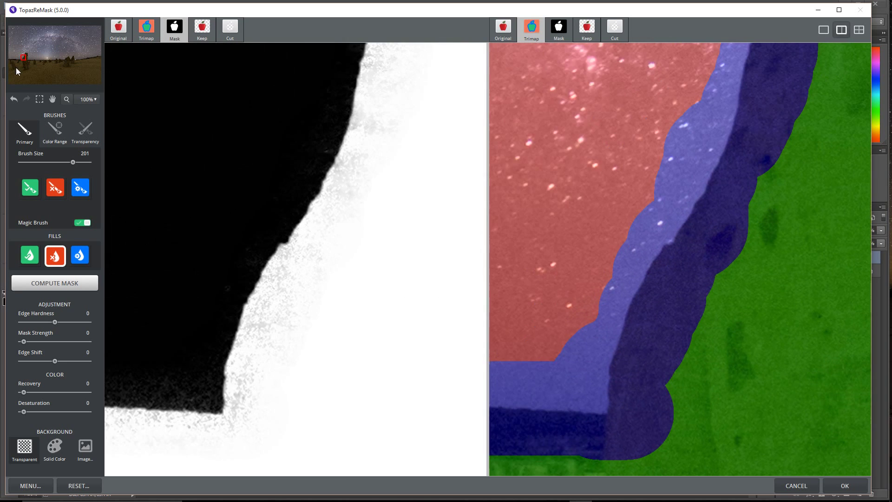
{"action": "left_click", "coordinate": [57, 140]}
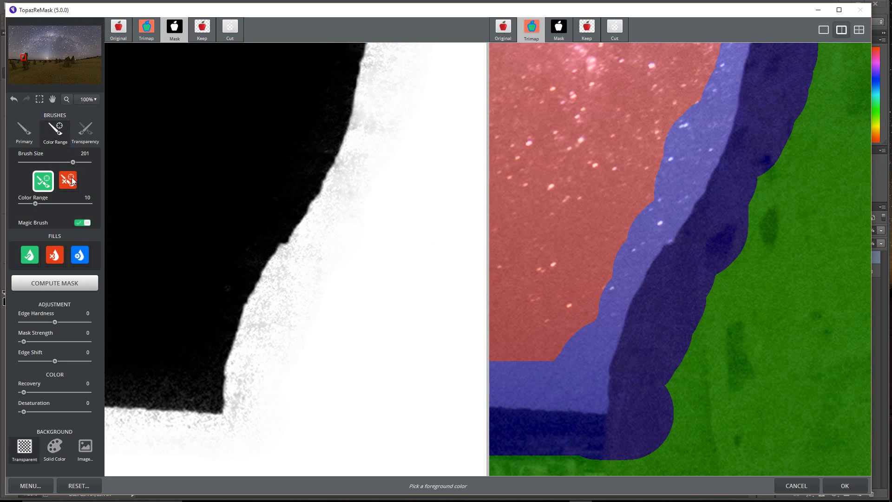
{"action": "left_click", "coordinate": [311, 296]}
{"action": "mouse_move", "coordinate": [354, 343]}
{"action": "left_mouse_down"}
{"action": "mouse_move", "coordinate": [334, 422]}
{"action": "mouse_move", "coordinate": [440, 231]}
{"action": "mouse_move", "coordinate": [482, 183]}
{"action": "left_mouse_up"}
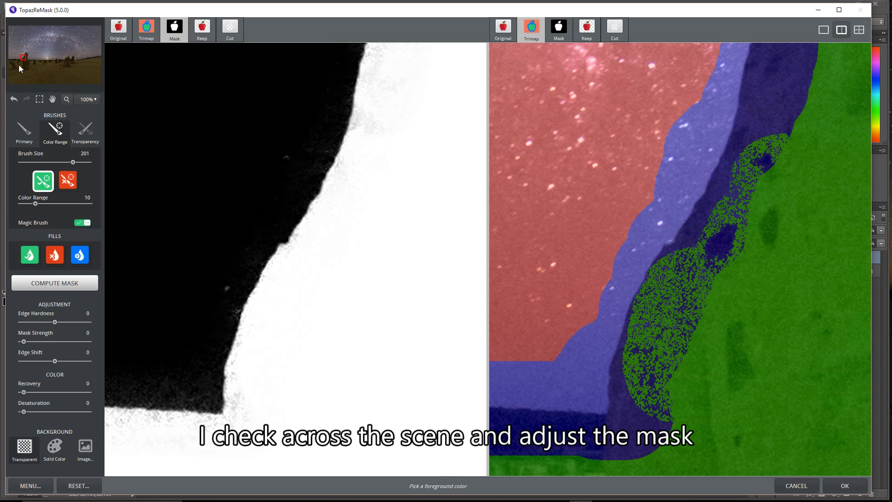
Step: Refine the mask around the tall rock's top with the foreground and background Color Range brushes and apply it
{"action": "left_click_drag", "start_coordinate": [24, 58], "coordinate": [28, 57]}
{"action": "left_click", "coordinate": [281, 160]}
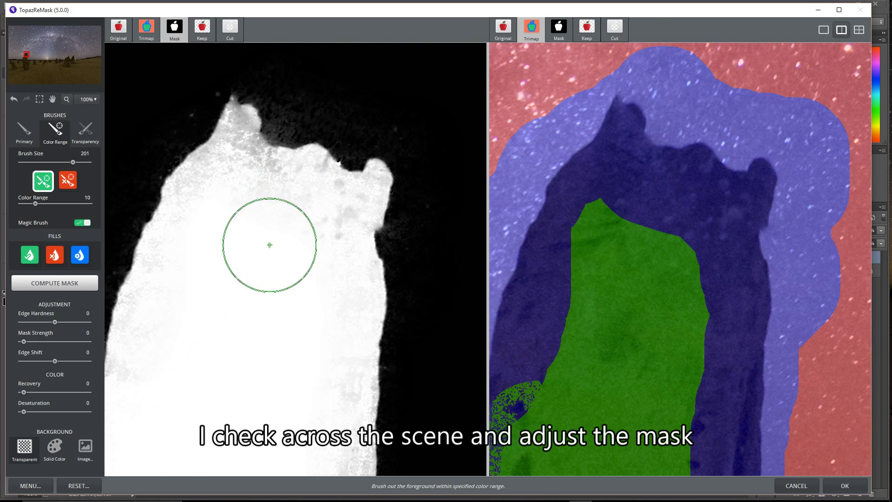
{"action": "mouse_move", "coordinate": [265, 239]}
{"action": "left_mouse_down"}
{"action": "mouse_move", "coordinate": [272, 260]}
{"action": "mouse_move", "coordinate": [330, 257]}
{"action": "mouse_move", "coordinate": [314, 243]}
{"action": "left_mouse_up"}
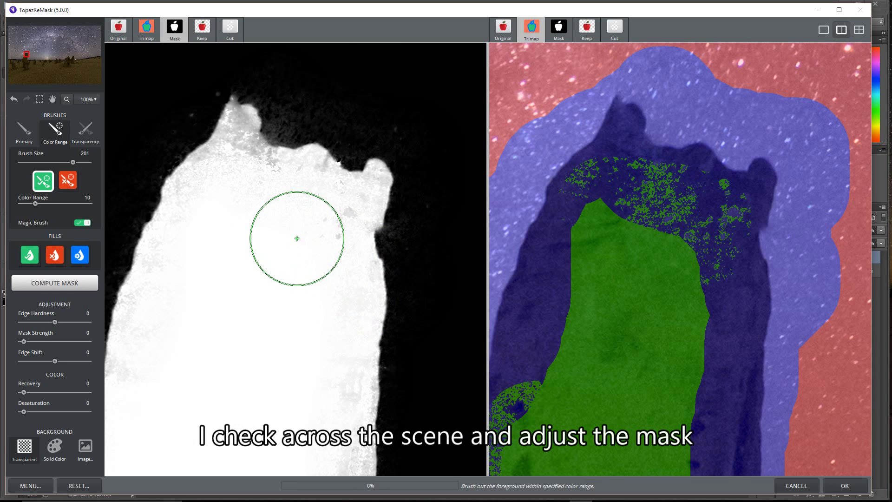
{"action": "left_click", "coordinate": [68, 180]}
{"action": "left_click", "coordinate": [280, 134]}
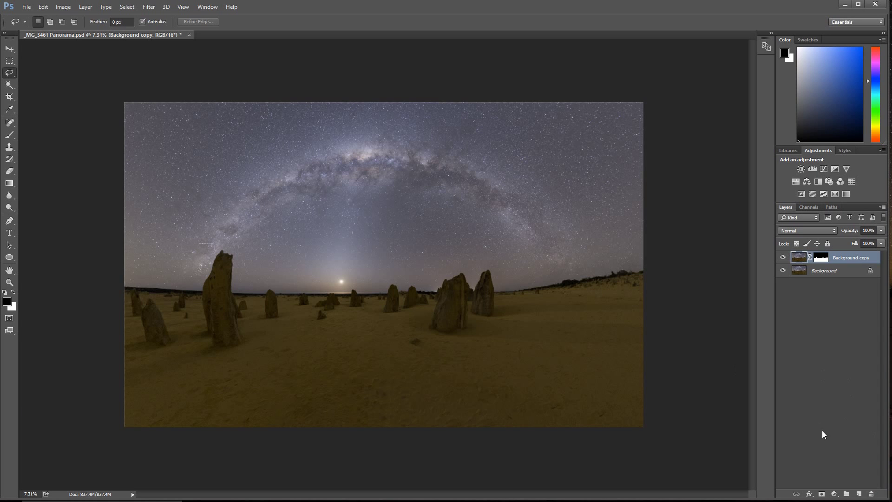
Step: Create two layer groups and move the Background copy layer's mask onto Group 1
{"action": "left_click", "coordinate": [846, 493]}
{"action": "left_click", "coordinate": [846, 494]}
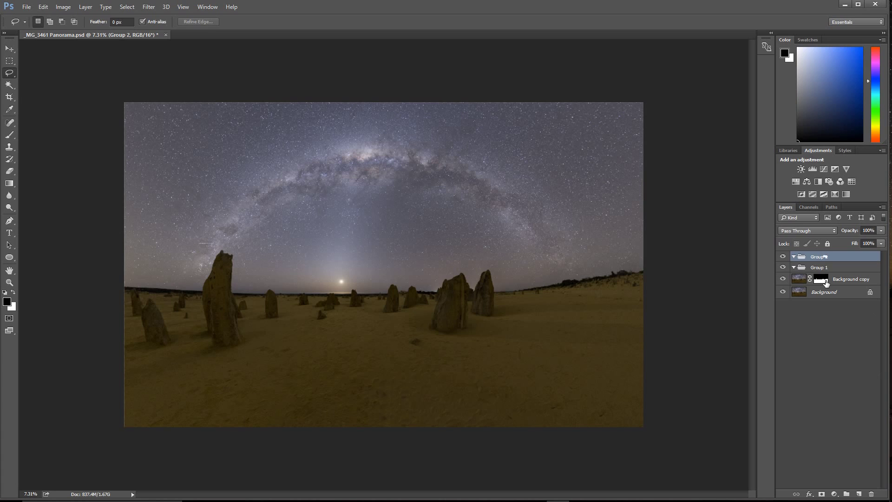
{"action": "left_click_drag", "start_coordinate": [826, 284], "coordinate": [824, 271]}
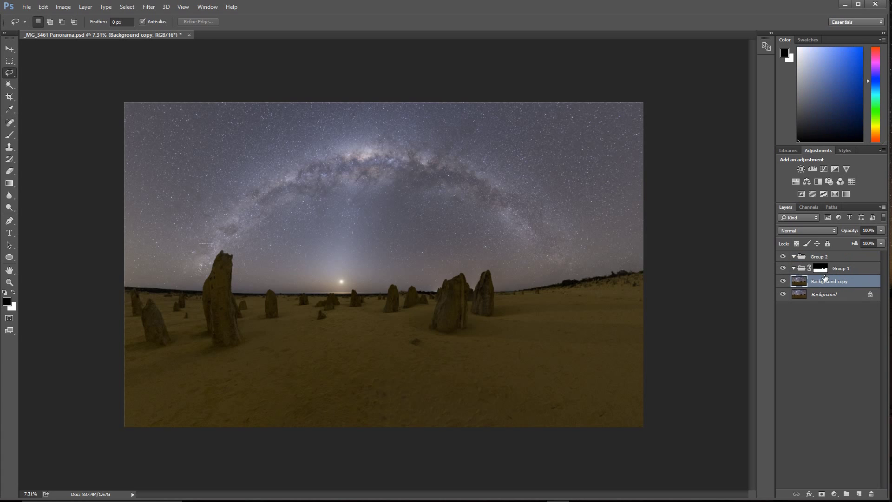
{"action": "left_click", "coordinate": [827, 270]}
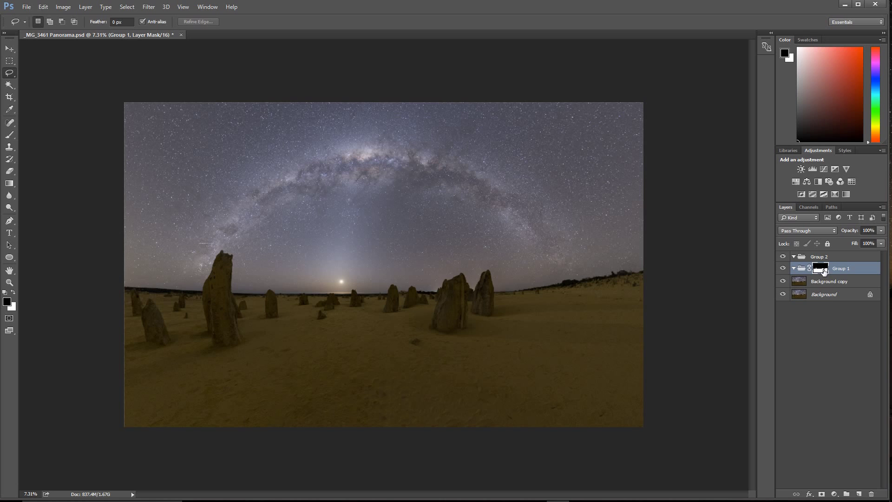
Step: Give Group 2 an inverted copy of Group 1's mask and delete the Background copy layer
{"action": "left_click", "coordinate": [826, 272], "text": "ctrl"}
{"action": "left_click", "coordinate": [829, 259]}
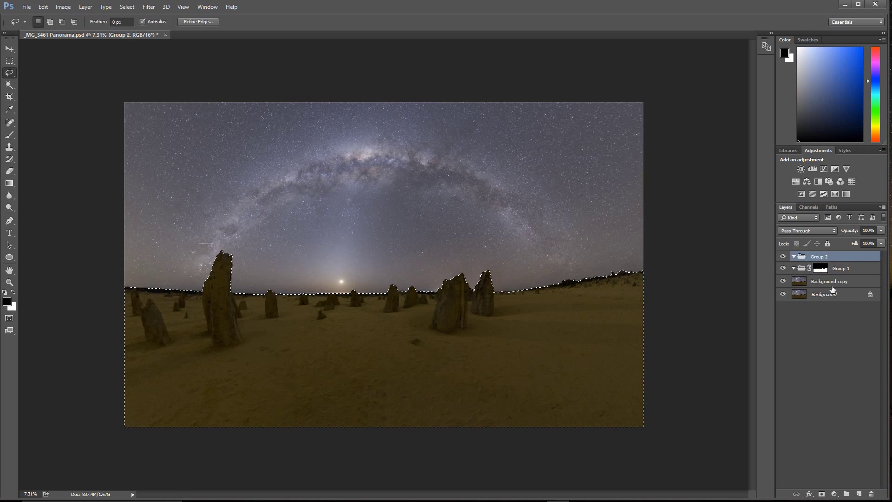
{"action": "left_click", "coordinate": [821, 493]}
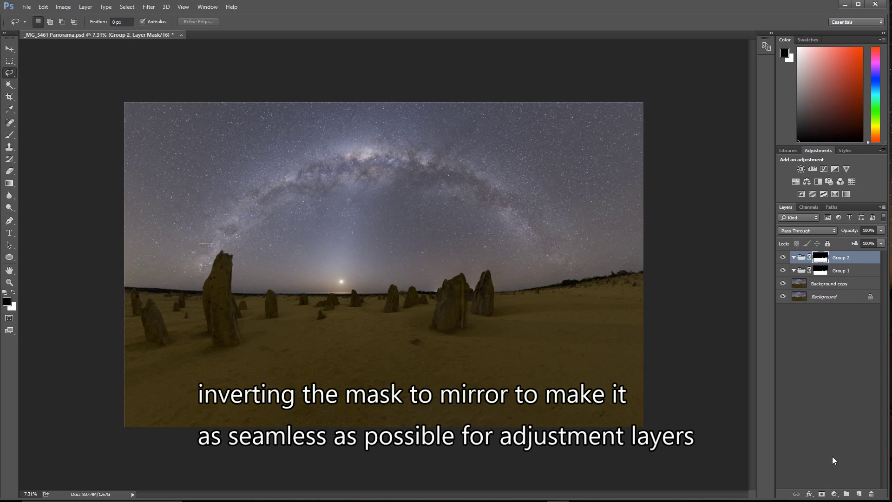
{"action": "key", "text": "ctrl+i"}
{"action": "left_click_drag", "start_coordinate": [801, 288], "coordinate": [872, 496]}
{"action": "left_click", "coordinate": [799, 280]}
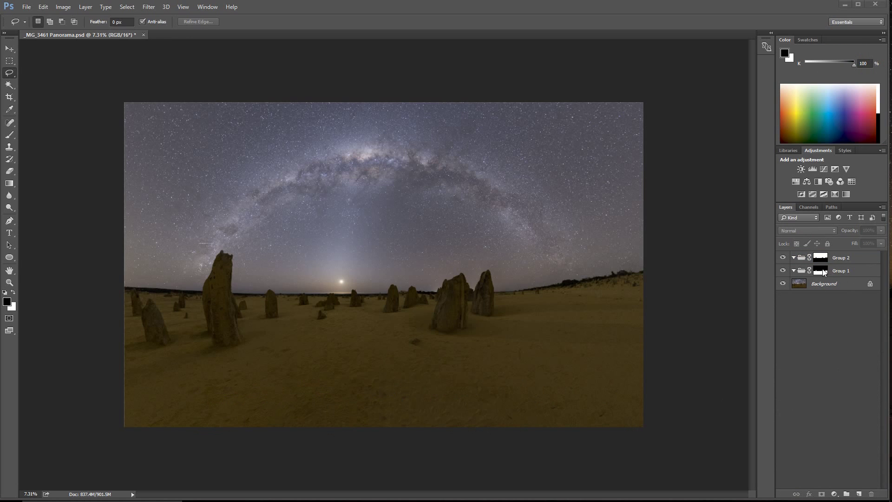
Step: Add a Curves adjustment layer inside Group 2 and shape a multi-point RGB curve that darkens the sky, removing its uppermost middle point
{"action": "left_click", "coordinate": [800, 259]}
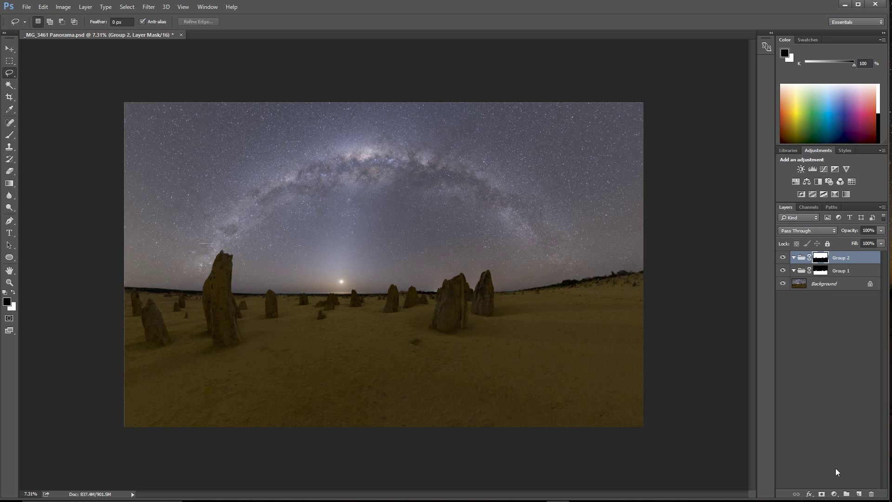
{"action": "left_click", "coordinate": [833, 494]}
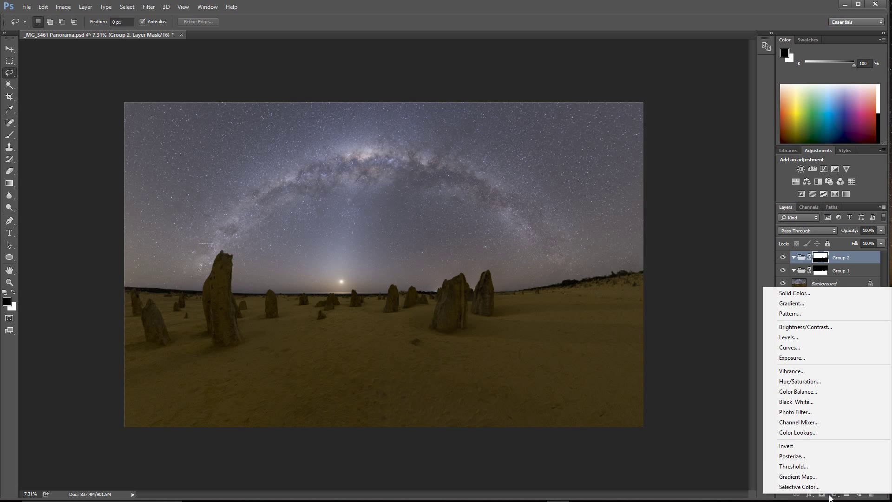
{"action": "left_click", "coordinate": [810, 341]}
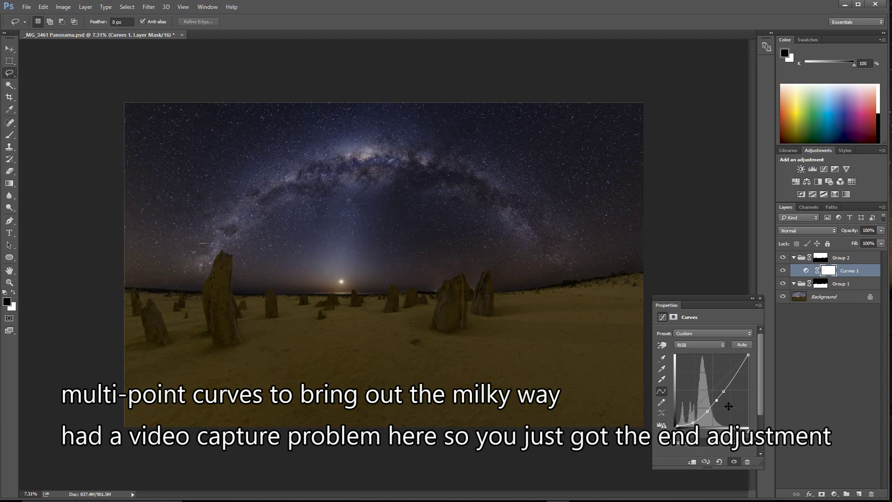
{"action": "left_click_drag", "start_coordinate": [723, 391], "coordinate": [794, 420]}
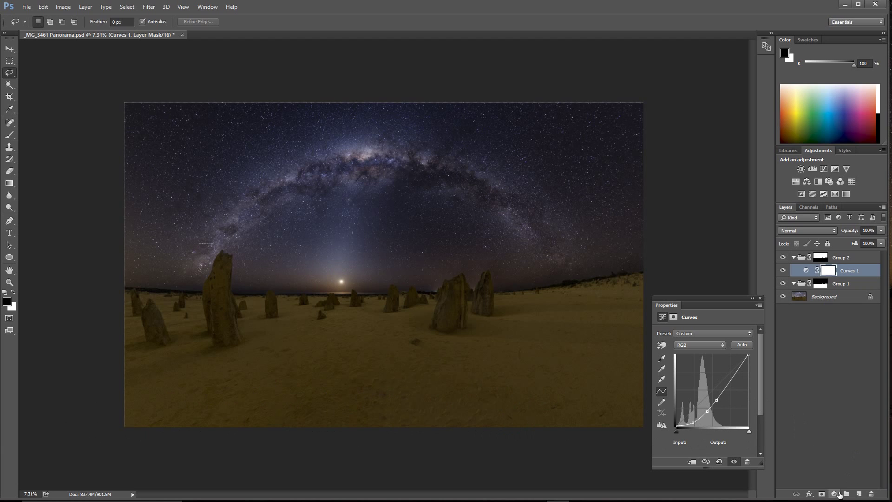
Step: Add a Brightness/Contrast adjustment layer above the Curves layer in Group 2 and set Brightness to 35
{"action": "left_click", "coordinate": [834, 494]}
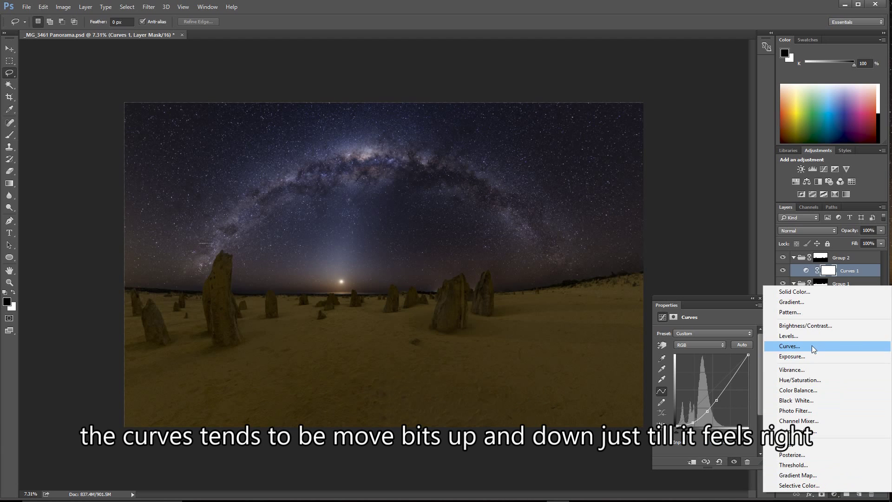
{"action": "left_click", "coordinate": [807, 326]}
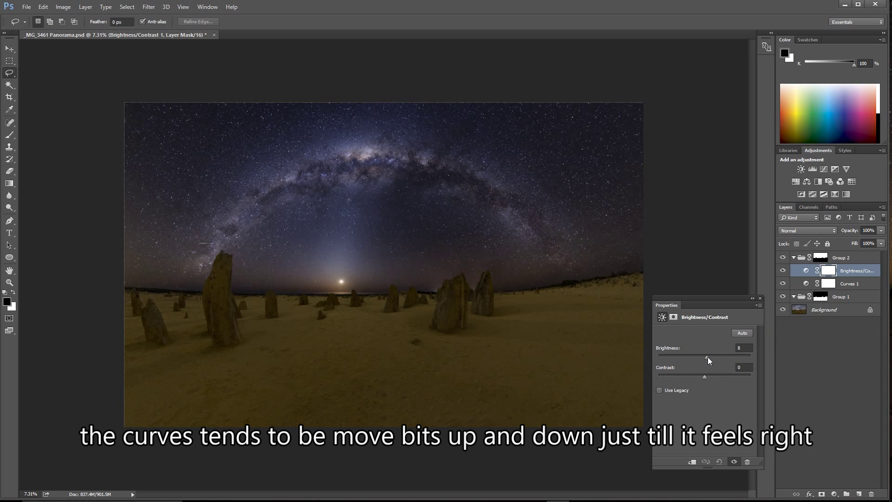
{"action": "left_click_drag", "start_coordinate": [713, 356], "coordinate": [714, 355]}
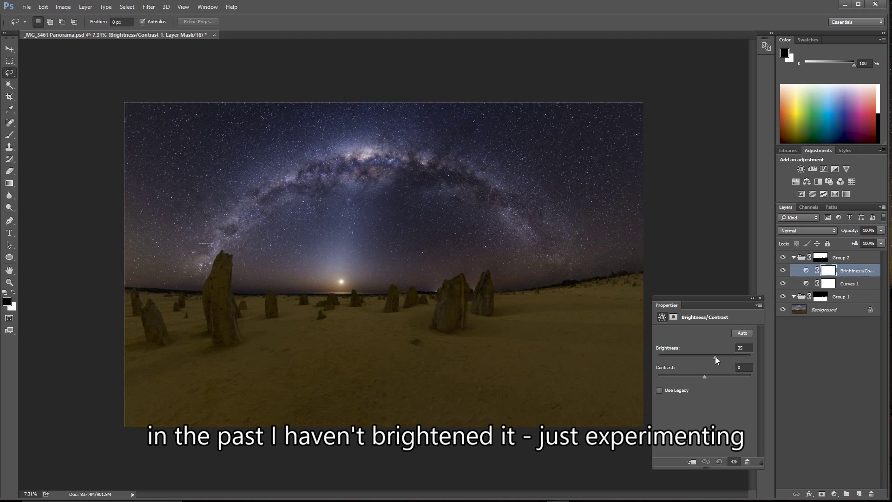
Step: Add a Color Balance adjustment layer in Group 2 with midtones Cyan–Red -1, Magenta–Green +4 and Yellow–Blue -11
{"action": "left_click", "coordinate": [833, 493]}
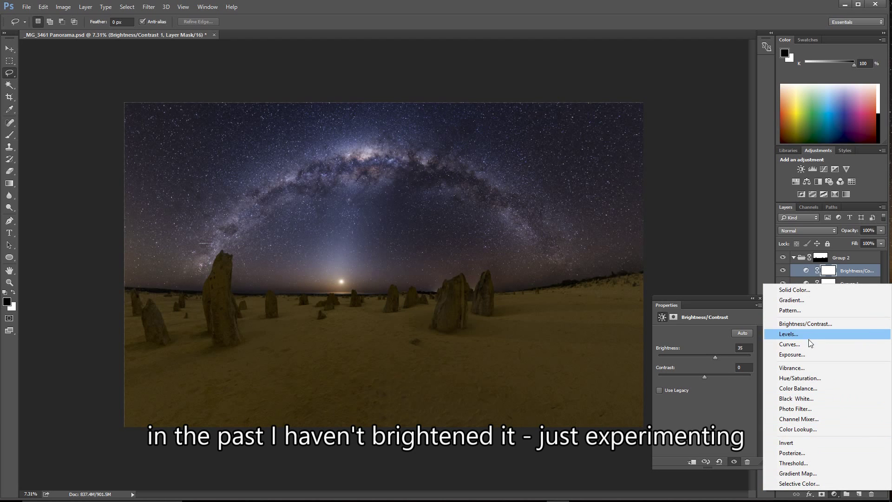
{"action": "left_click", "coordinate": [798, 388]}
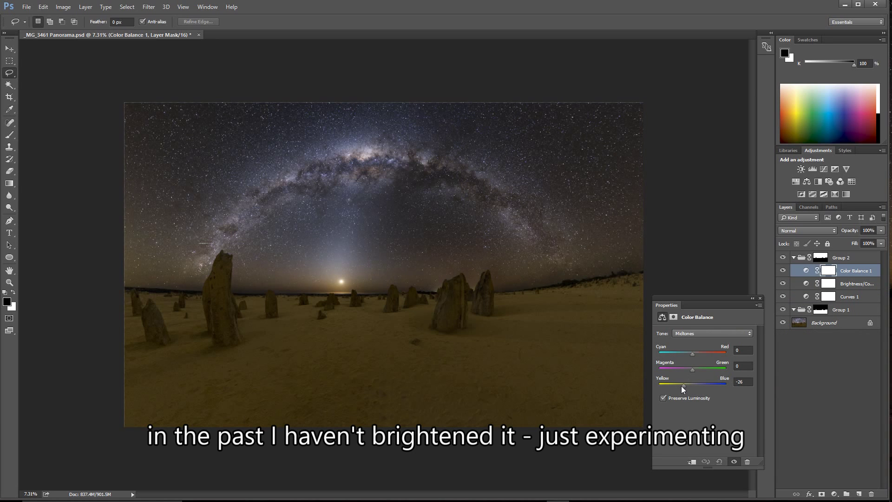
{"action": "left_click_drag", "start_coordinate": [688, 386], "coordinate": [695, 370]}
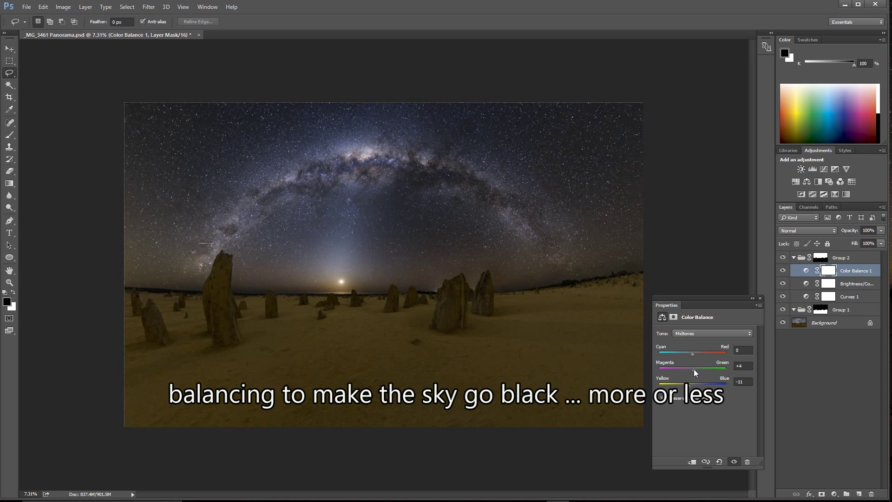
{"action": "left_click_drag", "start_coordinate": [693, 353], "coordinate": [692, 353]}
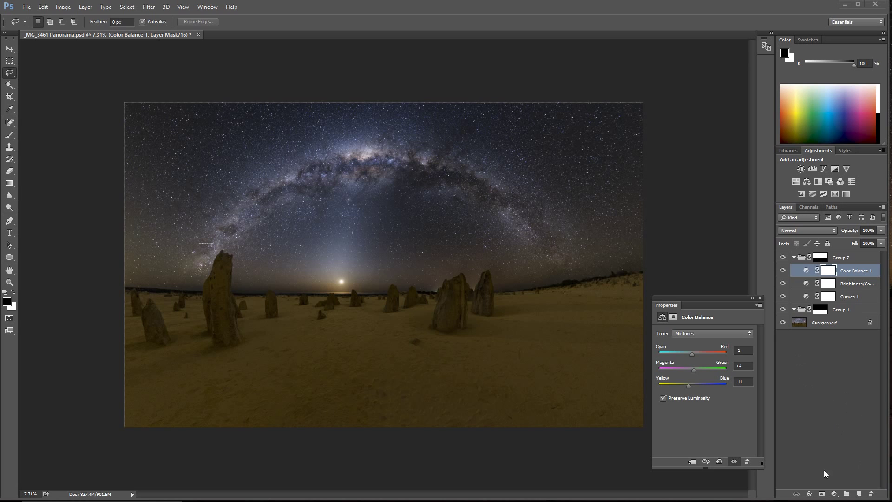
Step: Add a Curves adjustment layer inside Group 1 and shape an S-curve with raised highlights and a shadow point at input 60, output 47
{"action": "left_click", "coordinate": [796, 308]}
{"action": "left_click", "coordinate": [834, 492]}
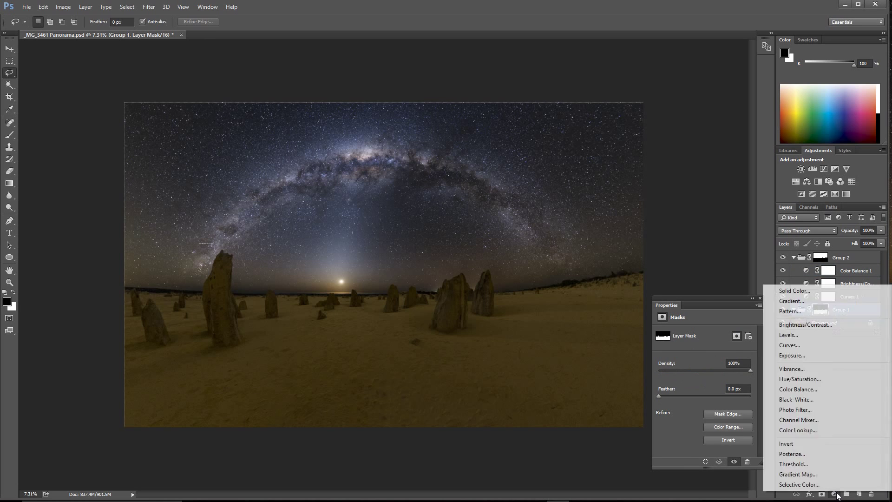
{"action": "left_click", "coordinate": [803, 345]}
{"action": "left_click_drag", "start_coordinate": [684, 423], "coordinate": [702, 414]}
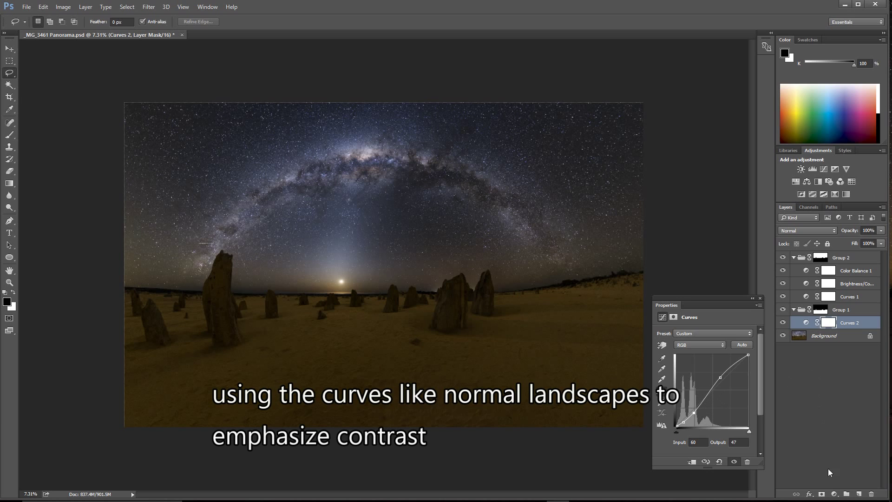
Step: Add a Color Balance adjustment layer in Group 1 and set the midtones' Yellow–Blue to +8, keeping Cyan–Red at 0
{"action": "left_click", "coordinate": [833, 493]}
{"action": "left_click", "coordinate": [792, 391]}
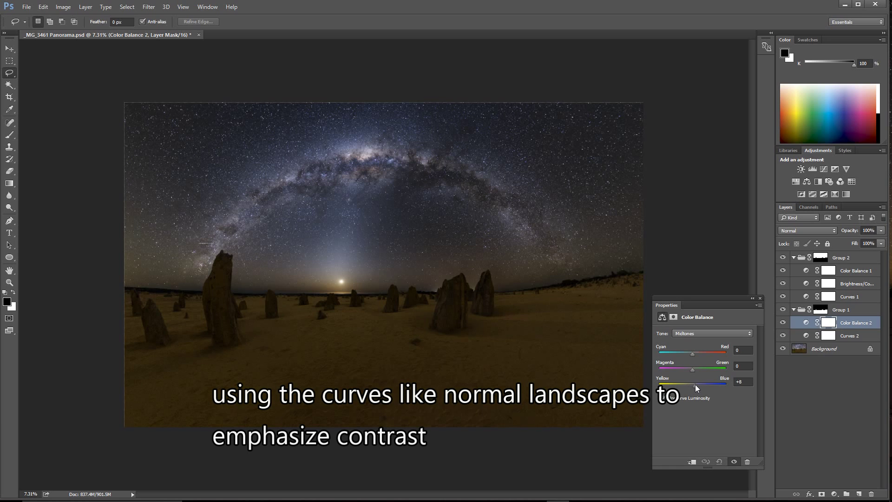
{"action": "mouse_move", "coordinate": [695, 384]}
{"action": "left_mouse_down"}
{"action": "mouse_move", "coordinate": [692, 369]}
{"action": "mouse_move", "coordinate": [689, 385]}
{"action": "left_mouse_up"}
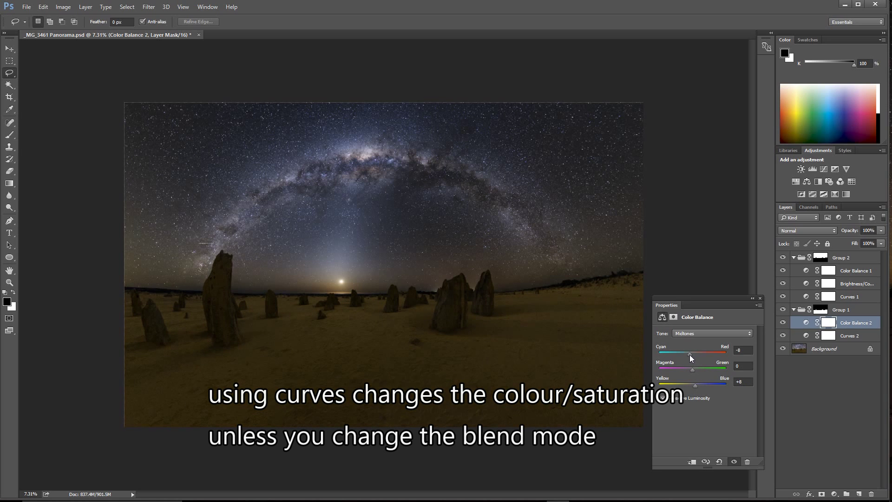
{"action": "left_click_drag", "start_coordinate": [692, 355], "coordinate": [694, 355]}
Step: Add a Brightness/Contrast adjustment layer in Group 1 and set Brightness to 23
{"action": "left_click", "coordinate": [833, 493]}
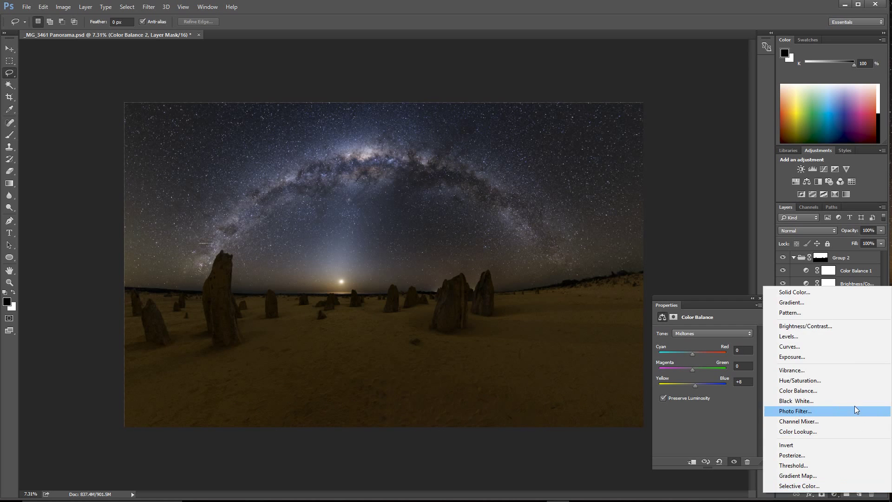
{"action": "left_click", "coordinate": [805, 326]}
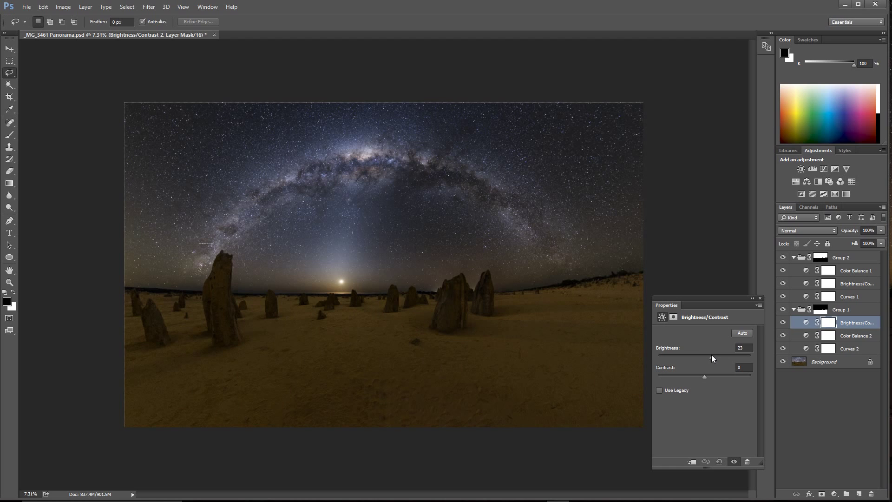
{"action": "left_click_drag", "start_coordinate": [711, 355], "coordinate": [712, 355]}
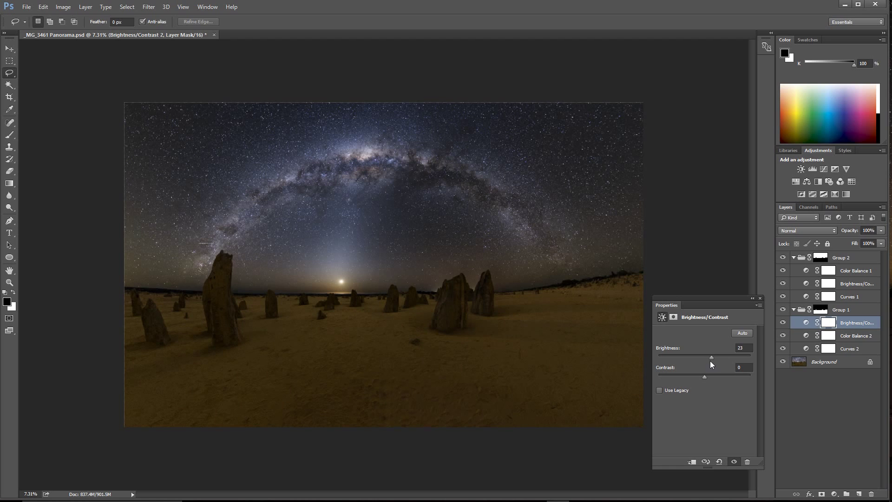
Step: Refine the foreground's Color Balance 2 layer by setting the midtones' Yellow–Blue to +10
{"action": "left_click", "coordinate": [808, 336]}
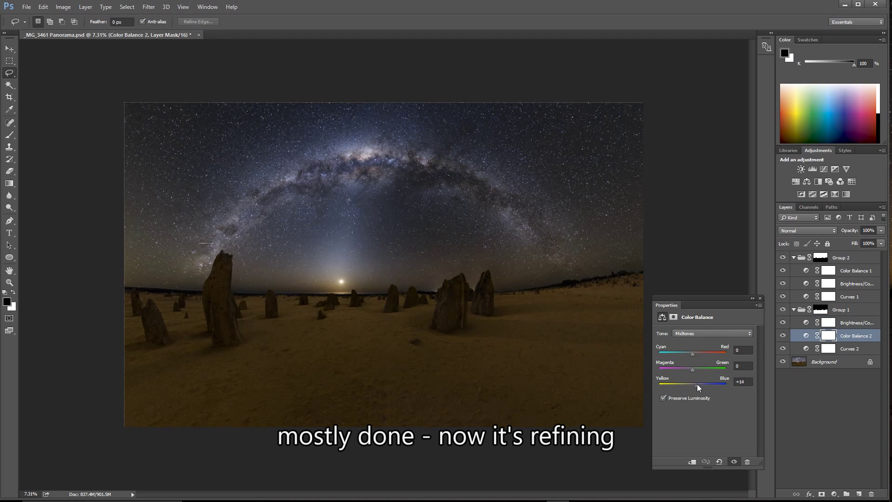
{"action": "left_click_drag", "start_coordinate": [697, 383], "coordinate": [695, 383]}
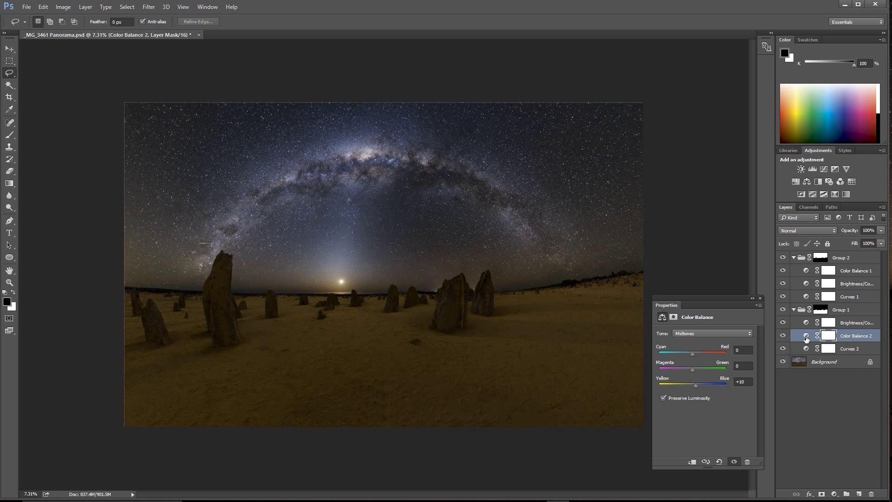
{"action": "left_click", "coordinate": [804, 311]}
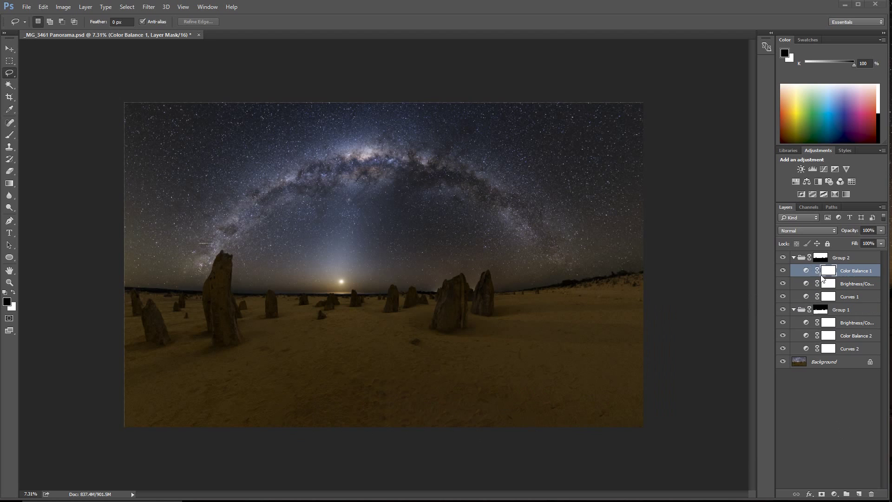
Step: Add a second Curves adjustment layer to Group 2 with raised highlights, a lowered middle point and a shadow point at input 31, output 32
{"action": "left_click", "coordinate": [799, 257]}
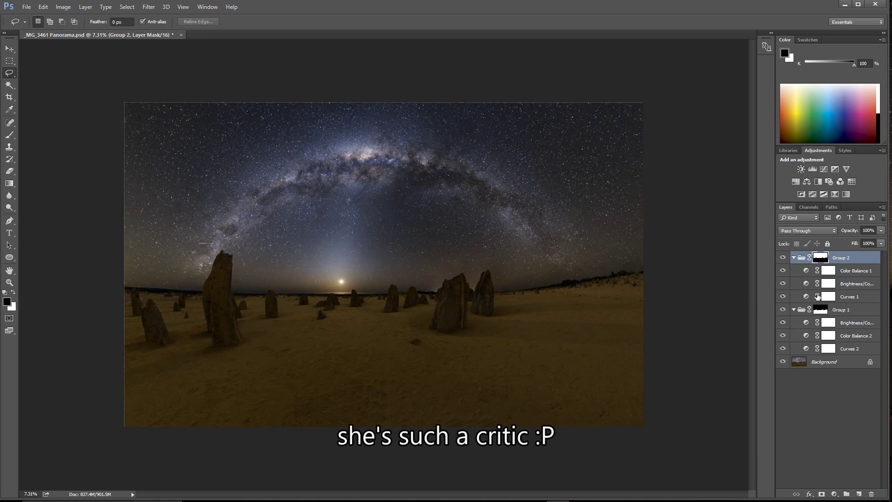
{"action": "left_click", "coordinate": [834, 494]}
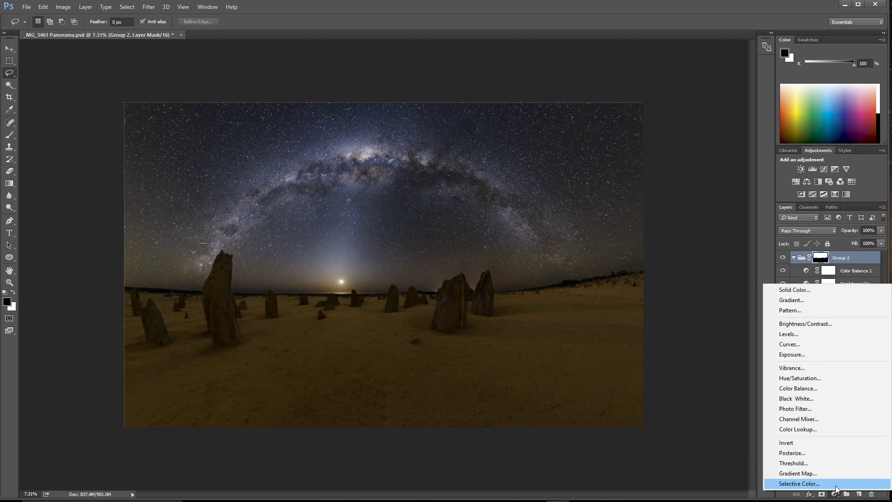
{"action": "left_click", "coordinate": [814, 344]}
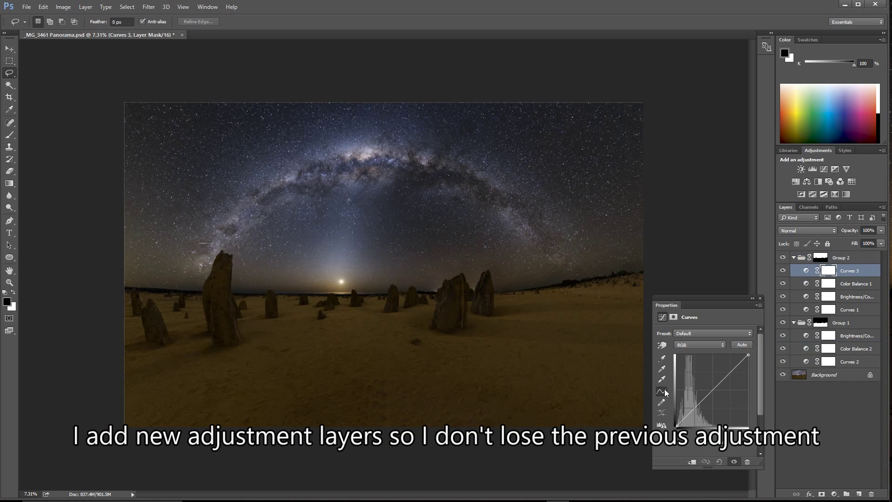
{"action": "left_click_drag", "start_coordinate": [738, 376], "coordinate": [726, 364]}
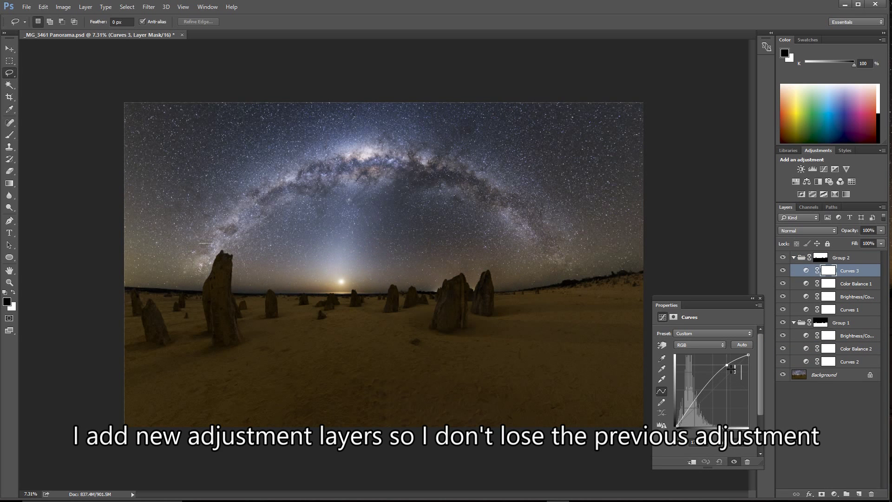
{"action": "left_click_drag", "start_coordinate": [699, 396], "coordinate": [700, 401]}
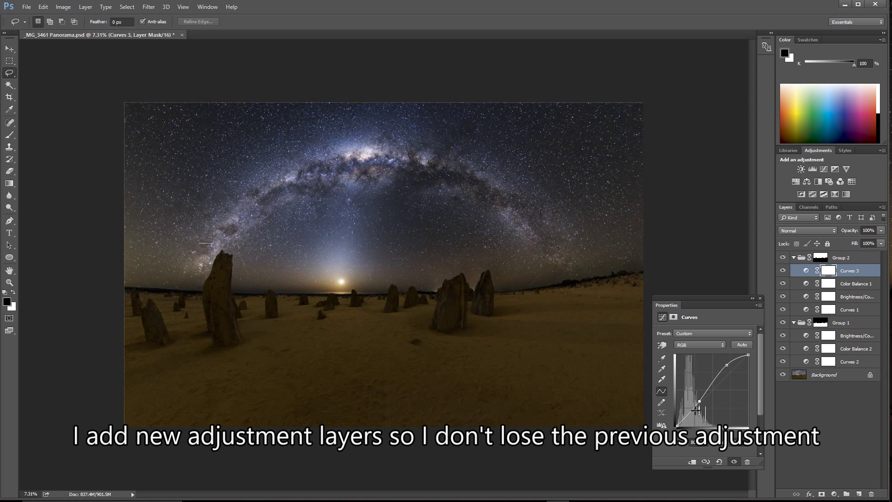
{"action": "left_click_drag", "start_coordinate": [686, 417], "coordinate": [690, 420]}
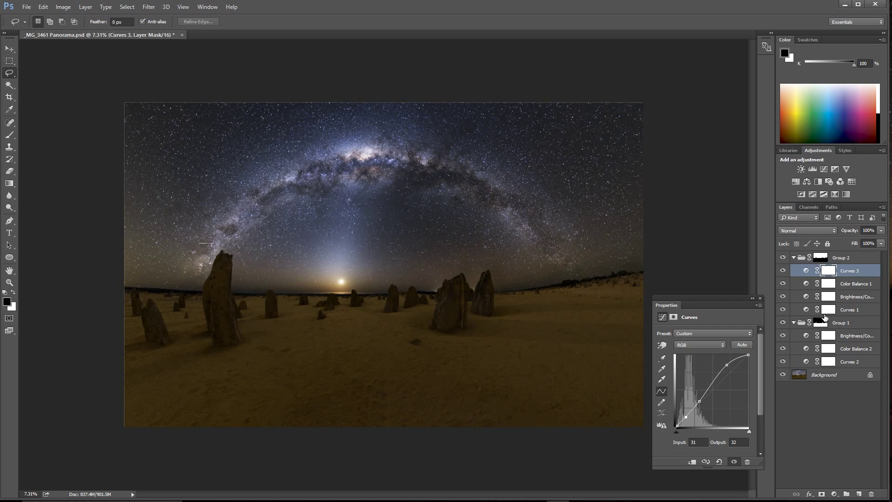
Step: Adjust the sky's Color Balance 1 midtones to Magenta–Green +1 and Yellow–Blue -14
{"action": "left_click", "coordinate": [811, 287]}
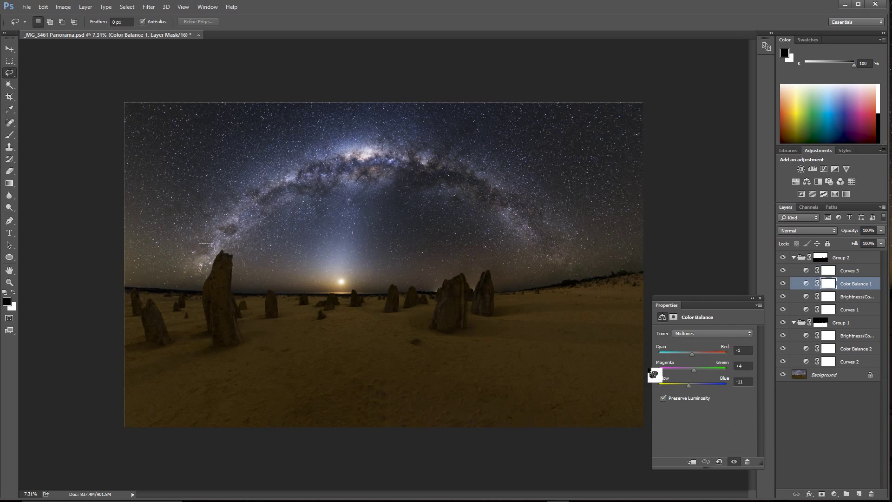
{"action": "left_click_drag", "start_coordinate": [686, 384], "coordinate": [687, 385]}
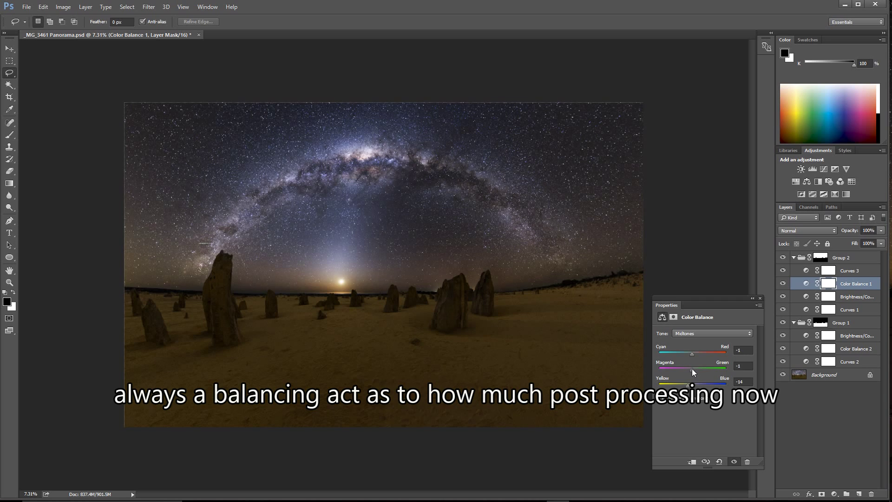
{"action": "left_click_drag", "start_coordinate": [693, 369], "coordinate": [692, 369]}
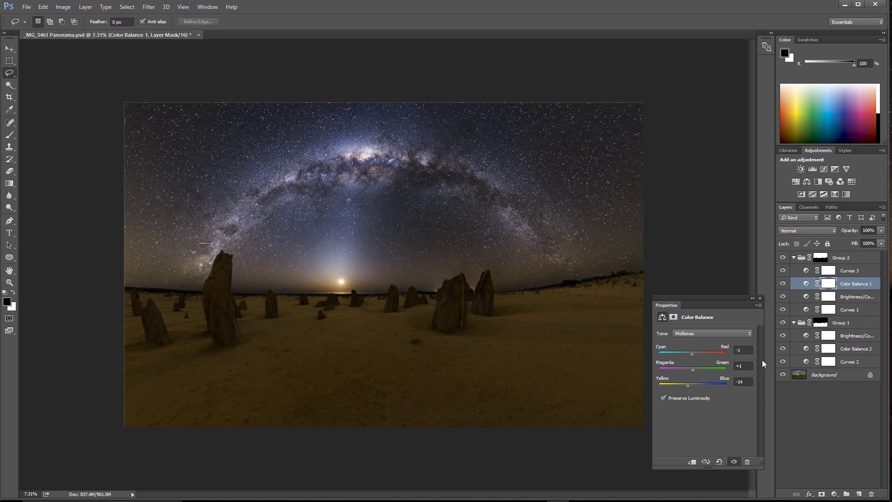
Step: Hide and reshow the Curves 3 layer to compare the sky with and without it
{"action": "left_click", "coordinate": [808, 271]}
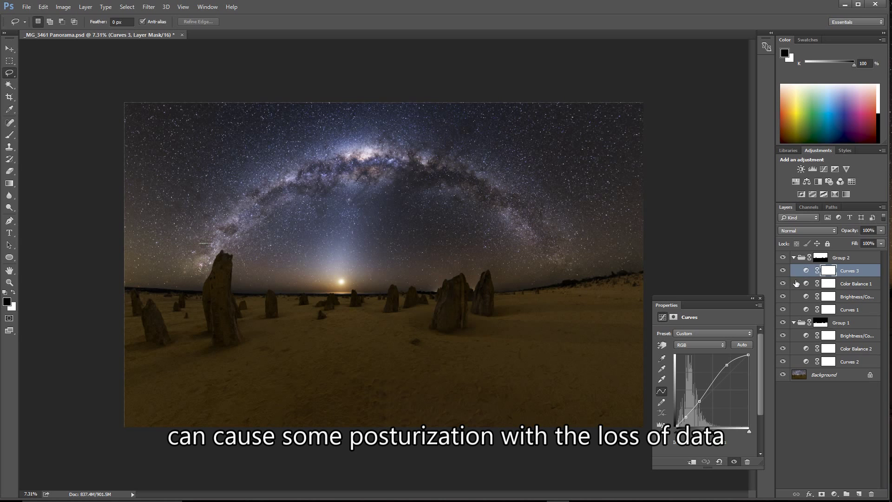
{"action": "left_click", "coordinate": [784, 273]}
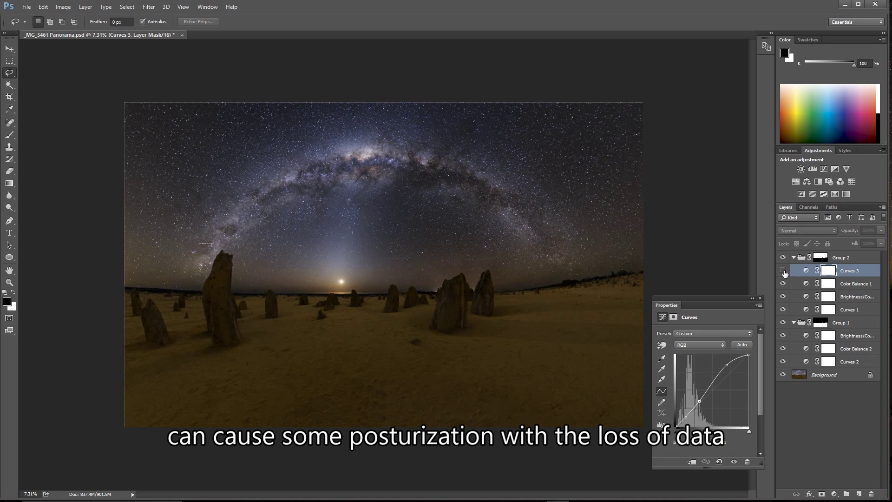
{"action": "left_click", "coordinate": [784, 274]}
Step: Fine-tune the Magenta–Green balance of the Color Balance 1 midtones, shifting the sky slightly toward green
{"action": "left_click", "coordinate": [808, 285]}
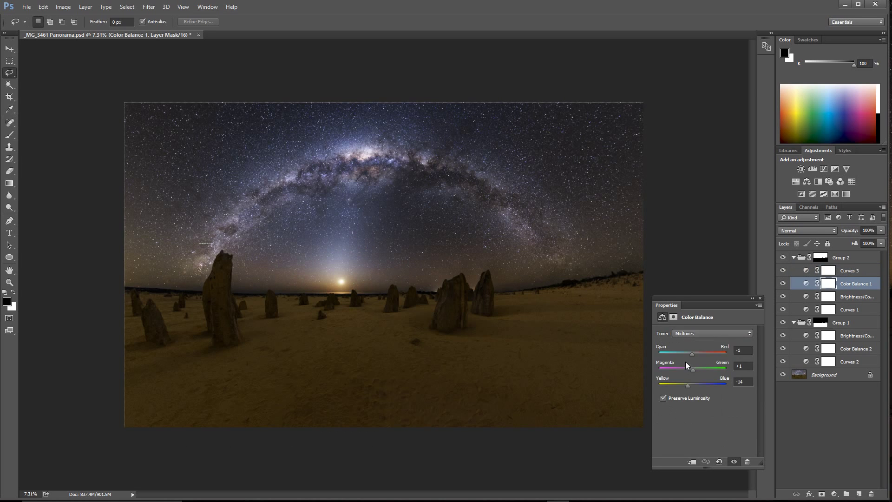
{"action": "left_click_drag", "start_coordinate": [690, 368], "coordinate": [689, 368]}
{"action": "left_click", "coordinate": [693, 369]}
{"action": "left_click_drag", "start_coordinate": [691, 370], "coordinate": [693, 370]}
{"action": "left_click_drag", "start_coordinate": [690, 370], "coordinate": [694, 369]}
{"action": "left_click", "coordinate": [826, 412]}
Step: Steepen the Curves 3 contrast by moving the shadow point to input 41, output 35 and the middle point to input 83, output 86
{"action": "left_click", "coordinate": [849, 270]}
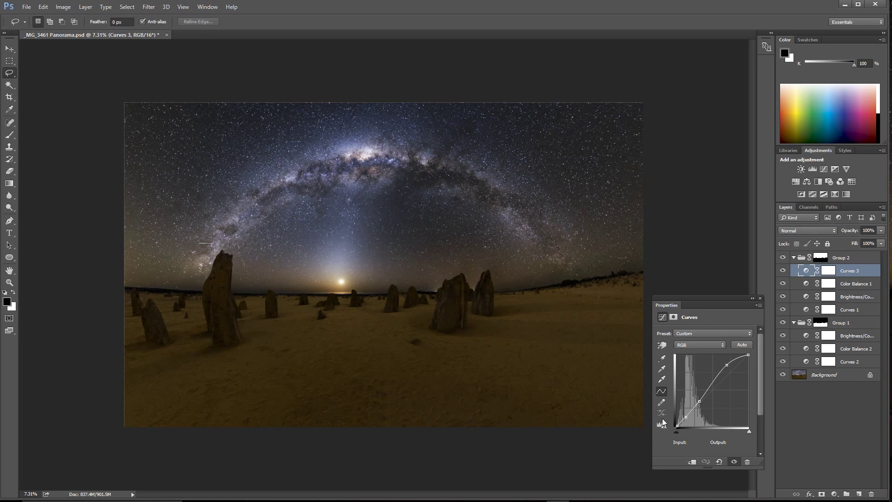
{"action": "left_click_drag", "start_coordinate": [690, 420], "coordinate": [694, 419]}
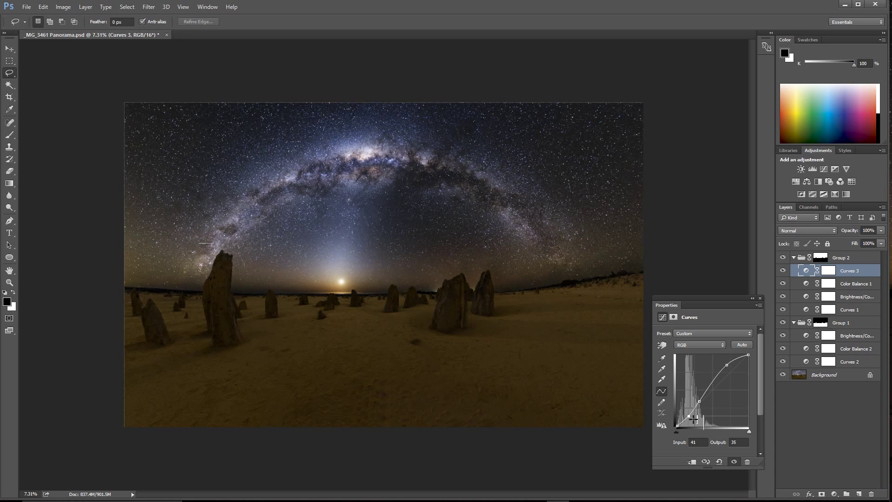
{"action": "left_click_drag", "start_coordinate": [704, 408], "coordinate": [705, 408]}
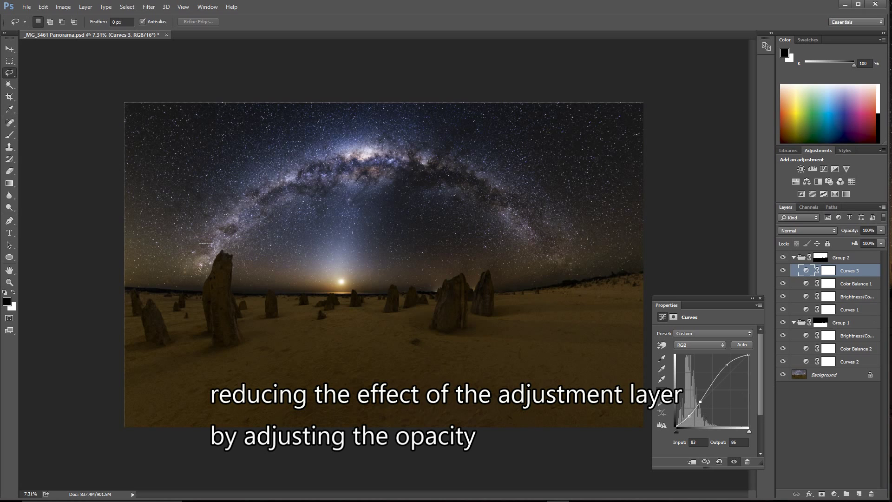
Step: Reduce the Curves 3 layer's opacity to 72%
{"action": "left_click", "coordinate": [882, 233]}
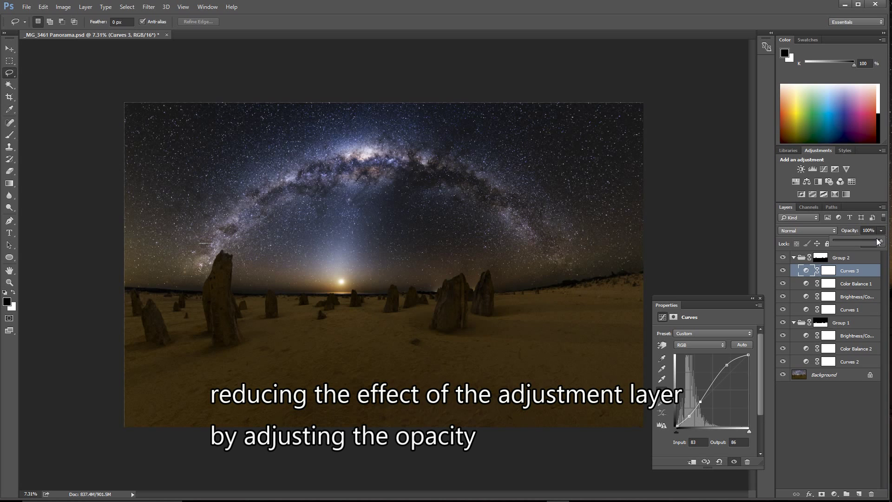
{"action": "left_click_drag", "start_coordinate": [880, 241], "coordinate": [878, 241]}
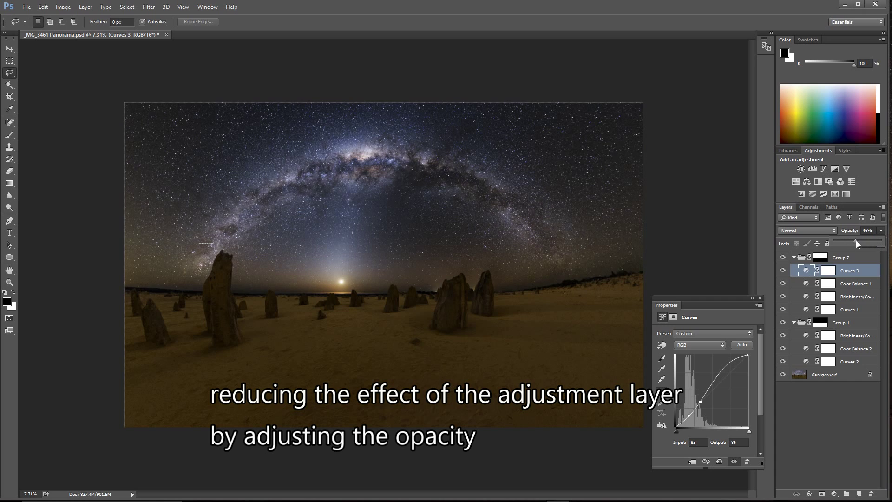
{"action": "left_click_drag", "start_coordinate": [868, 242], "coordinate": [862, 242]}
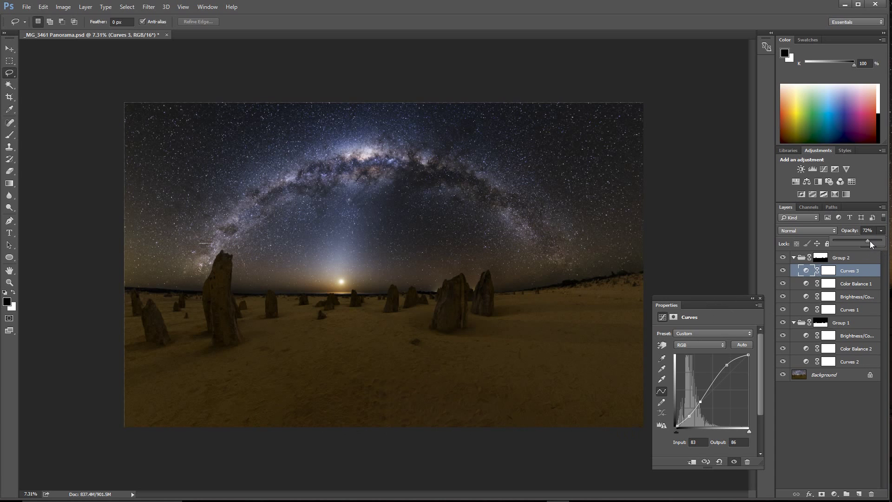
Step: Fine-tune the opacity of the Curves 3 layer
{"action": "mouse_move", "coordinate": [870, 242]}
{"action": "left_mouse_down"}
{"action": "mouse_move", "coordinate": [862, 242]}
{"action": "mouse_move", "coordinate": [871, 244]}
{"action": "left_mouse_up"}
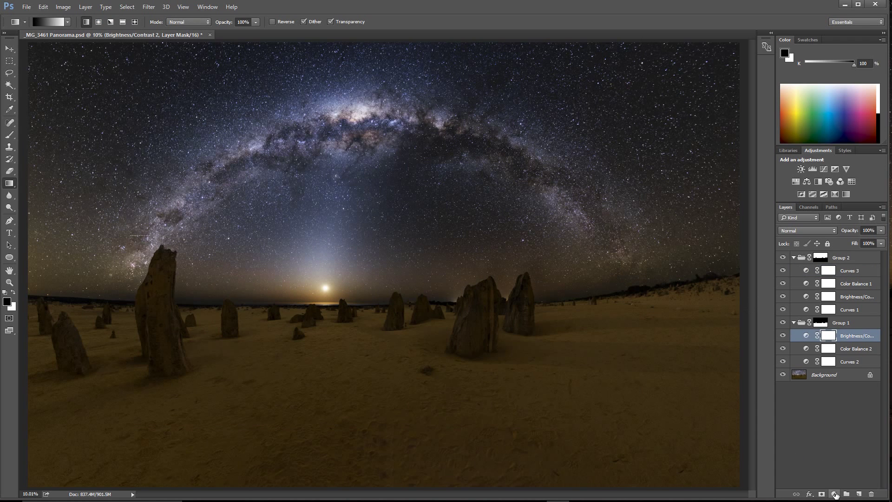
Step: Add a second Brightness/Contrast adjustment layer at the top of Group 1 and raise its brightness slightly
{"action": "left_click", "coordinate": [835, 495]}
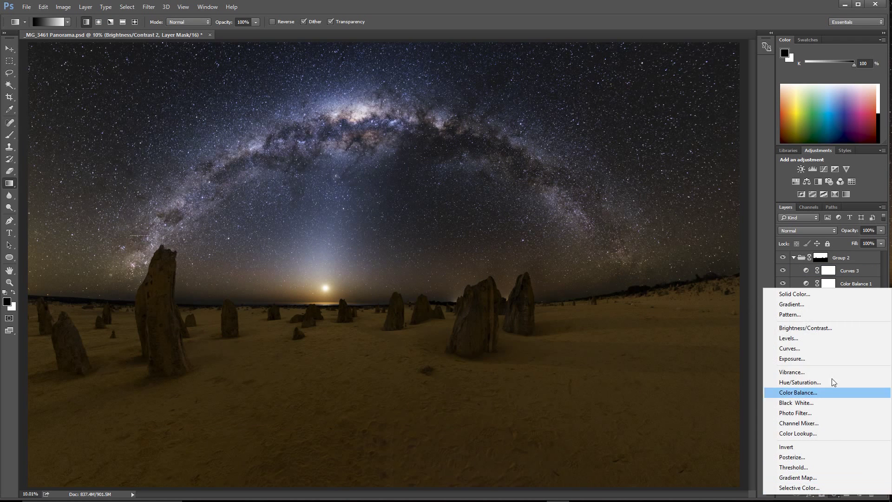
{"action": "left_click", "coordinate": [830, 331]}
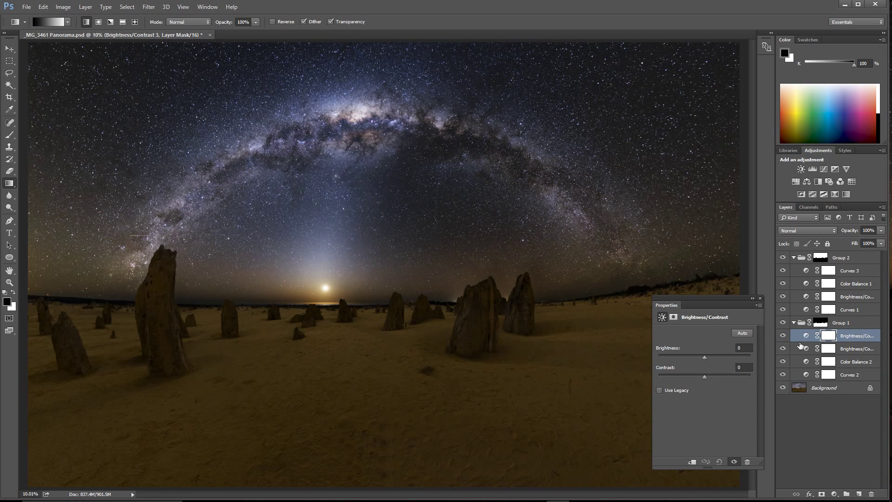
{"action": "left_click_drag", "start_coordinate": [704, 356], "coordinate": [710, 357]}
Step: Draw a radial gradient outward from below the moon on the new Brightness/Contrast mask and invert it
{"action": "left_click", "coordinate": [834, 338]}
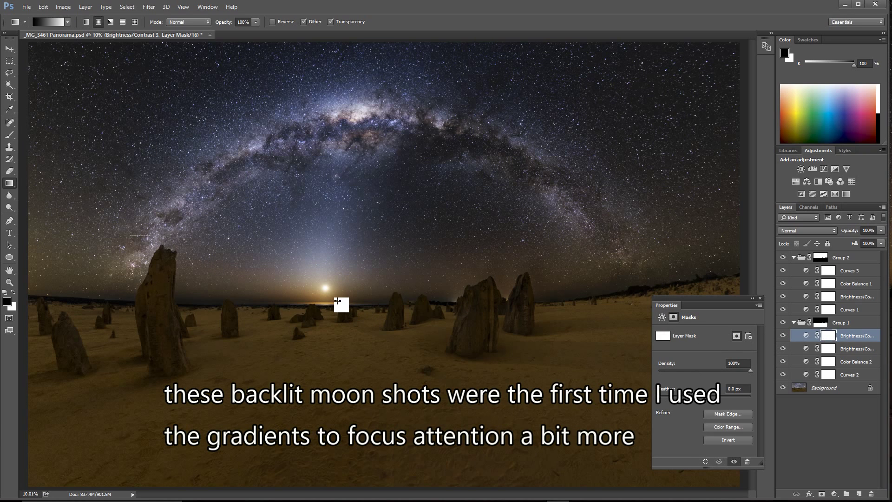
{"action": "left_click_drag", "start_coordinate": [333, 298], "coordinate": [517, 351]}
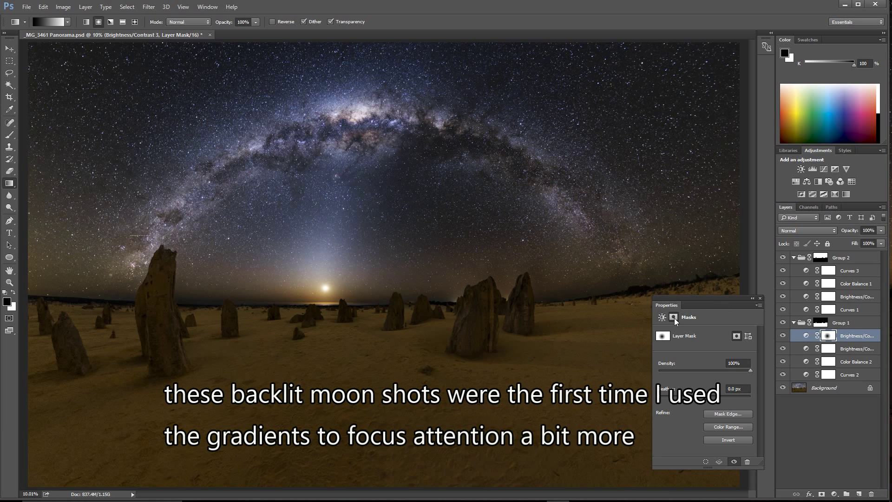
{"action": "key", "text": "ctrl+i"}
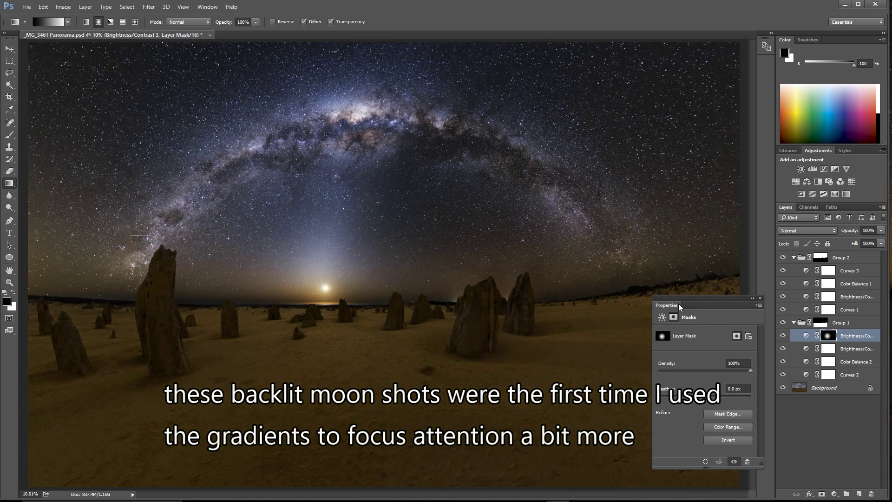
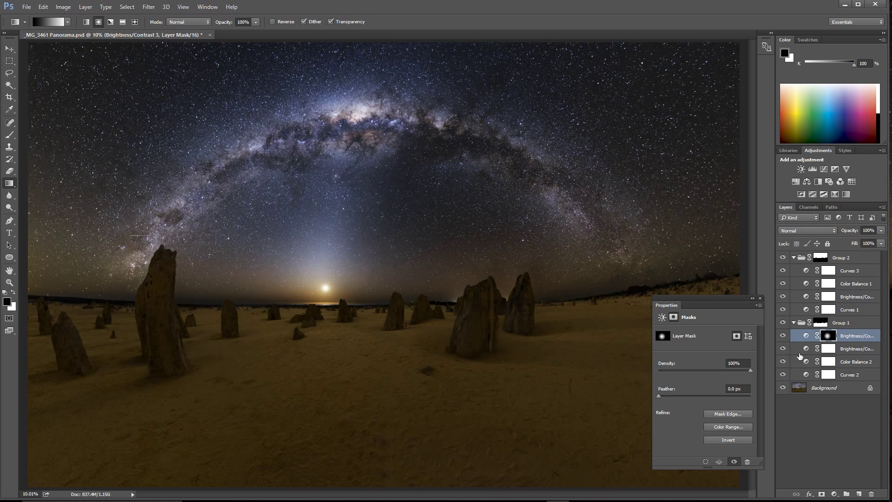
Step: Add a Curves layer to Group 1 with a point at input 38, output 30, masked by a linear gradient from the horizon downward
{"action": "left_click", "coordinate": [840, 496]}
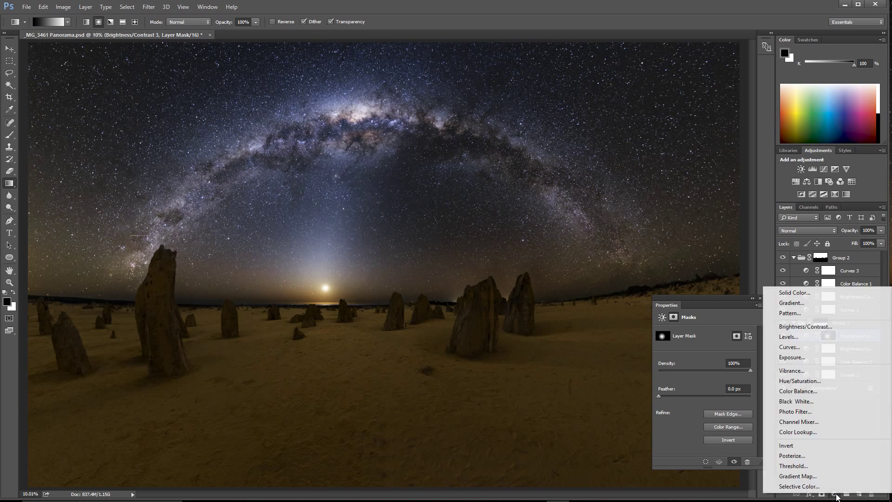
{"action": "left_click", "coordinate": [827, 350]}
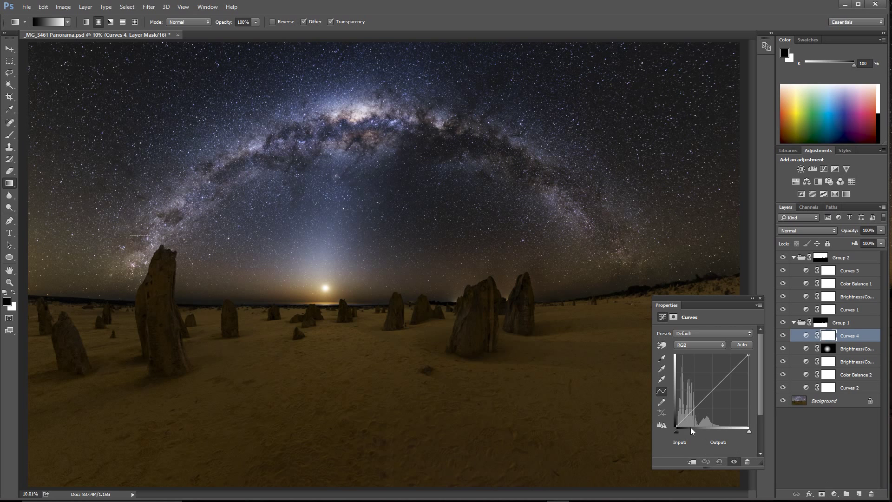
{"action": "left_click_drag", "start_coordinate": [688, 414], "coordinate": [692, 421]}
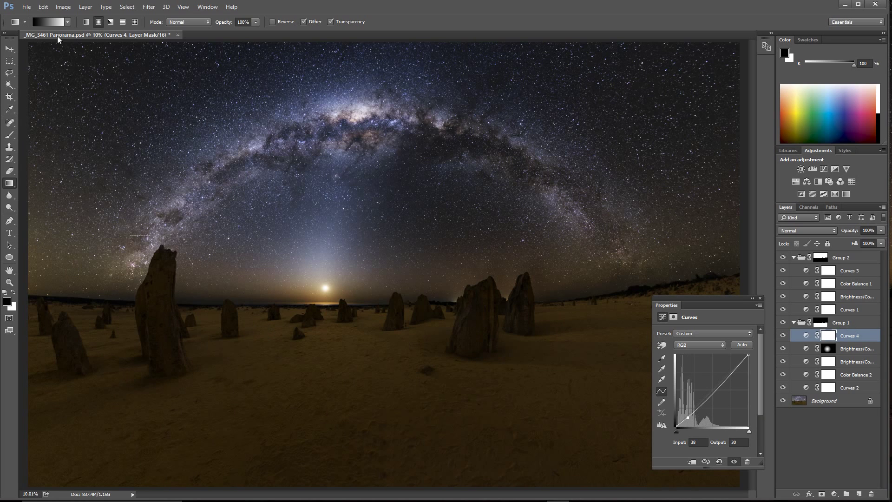
{"action": "left_click", "coordinate": [87, 22]}
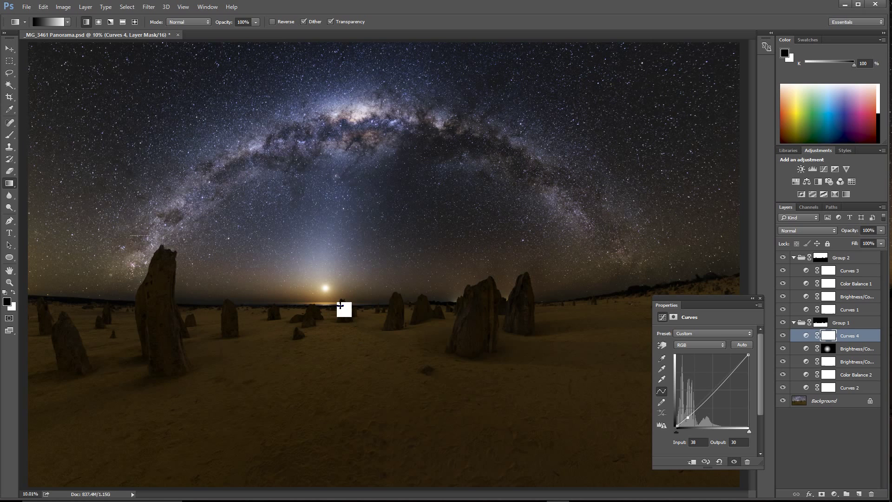
{"action": "left_click_drag", "start_coordinate": [338, 304], "coordinate": [338, 412]}
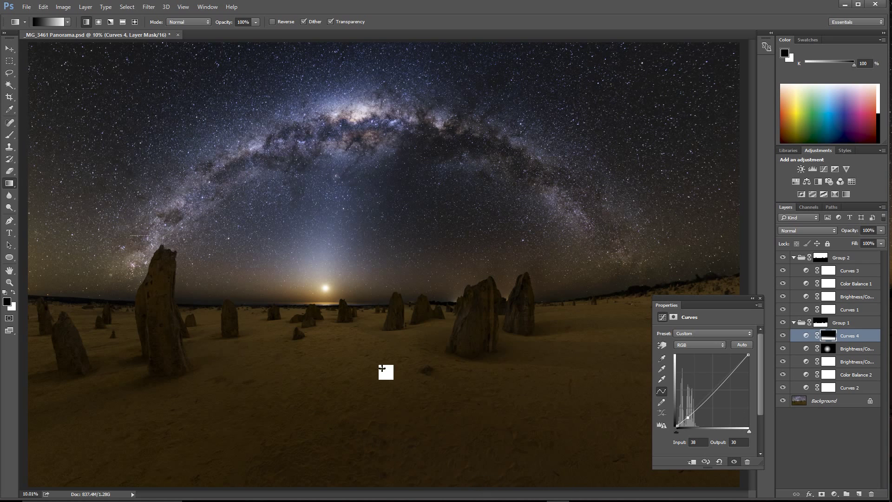
Step: Add a Color Balance layer above Curves 4 and nudge its midtones slightly toward magenta
{"action": "left_click", "coordinate": [811, 376]}
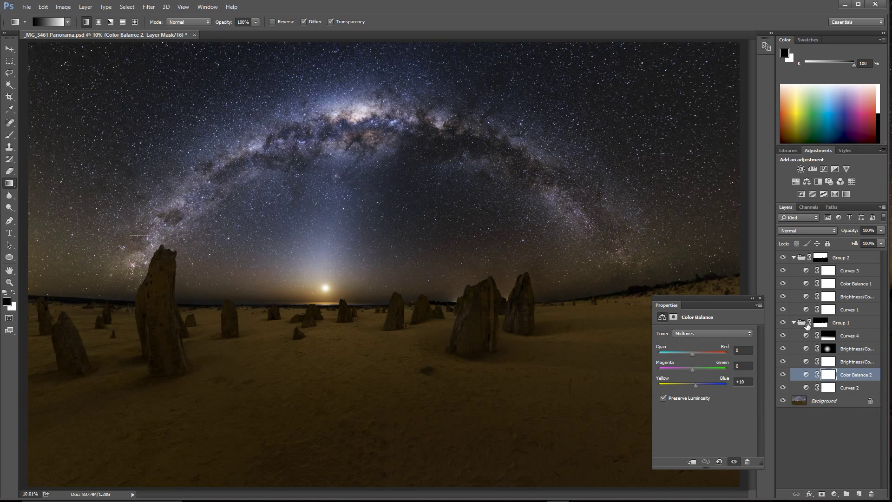
{"action": "left_click", "coordinate": [814, 338]}
{"action": "left_click", "coordinate": [842, 495]}
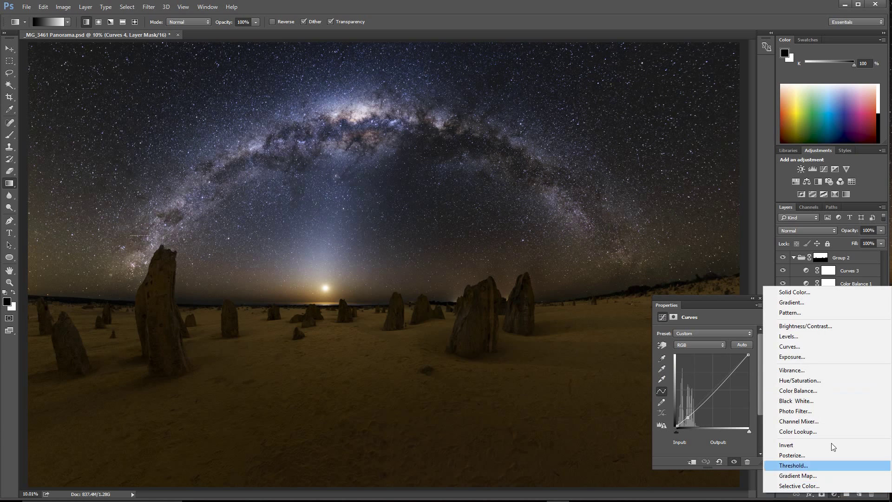
{"action": "left_click", "coordinate": [810, 390]}
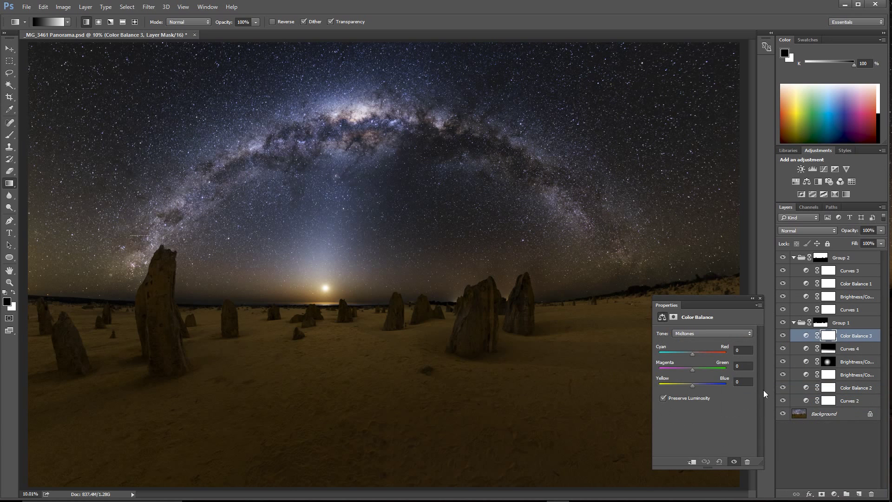
{"action": "left_click", "coordinate": [693, 369]}
{"action": "left_click_drag", "start_coordinate": [693, 370], "coordinate": [692, 370]}
Step: Darken the lower foreground further by moving the Curves 4 point to input 43, output 27
{"action": "left_click", "coordinate": [803, 349]}
{"action": "left_click", "coordinate": [688, 418]}
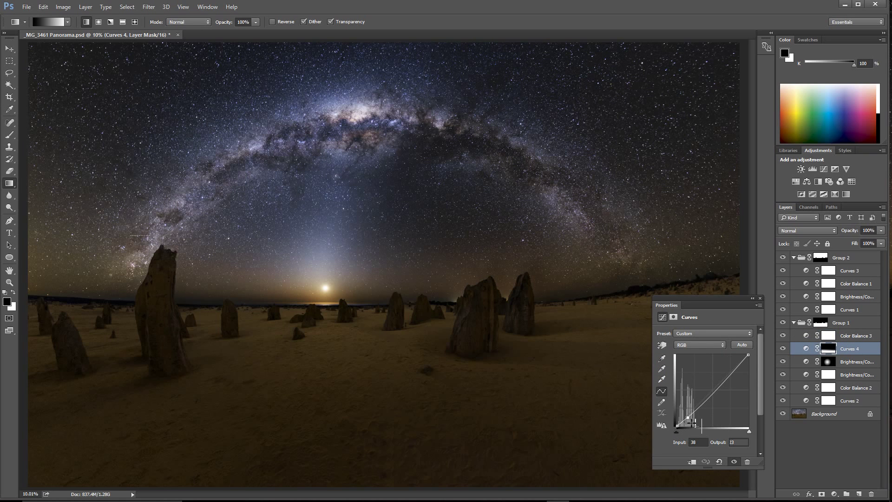
{"action": "key", "text": "Up"}
{"action": "key", "text": "Up"}
{"action": "key", "text": "Up"}
{"action": "key", "text": "Up"}
{"action": "key", "text": "Right"}
{"action": "key", "text": "Right"}
{"action": "key", "text": "Right"}
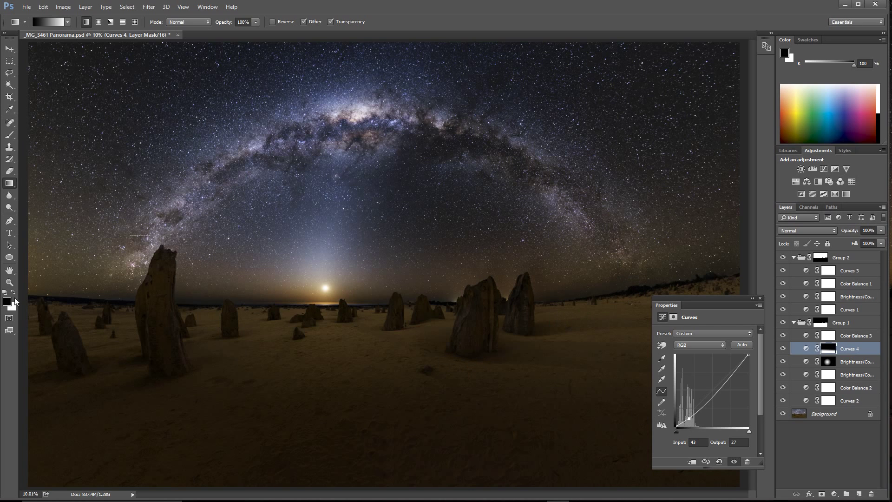
Step: Reduce the Curves 4 layer's opacity to 90%
{"action": "left_click", "coordinate": [760, 298]}
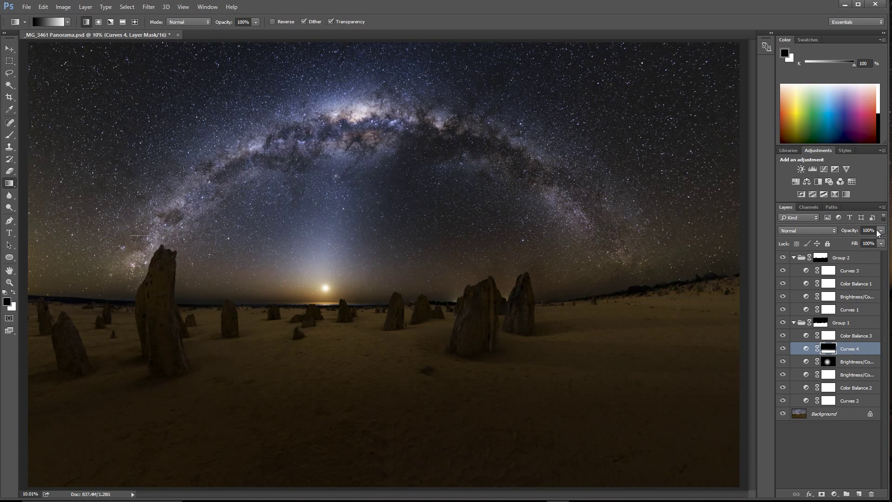
{"action": "left_click", "coordinate": [880, 243]}
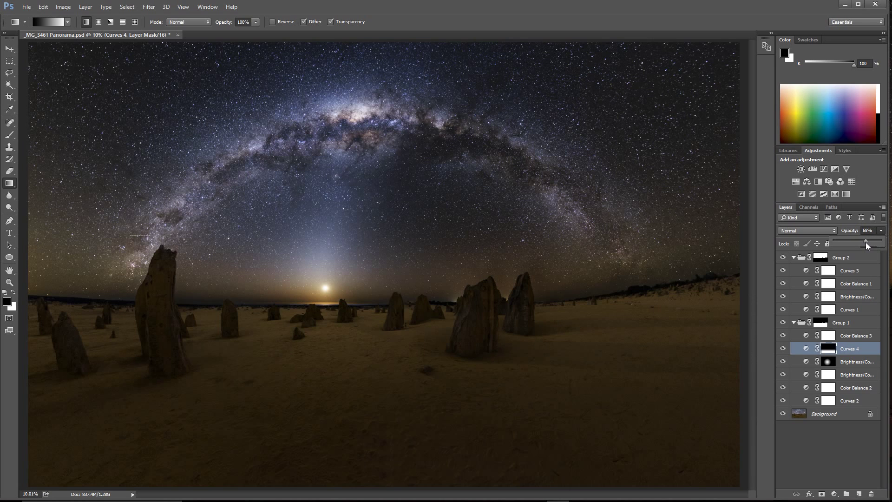
{"action": "left_click_drag", "start_coordinate": [873, 242], "coordinate": [877, 243]}
{"action": "key", "text": "Escape"}
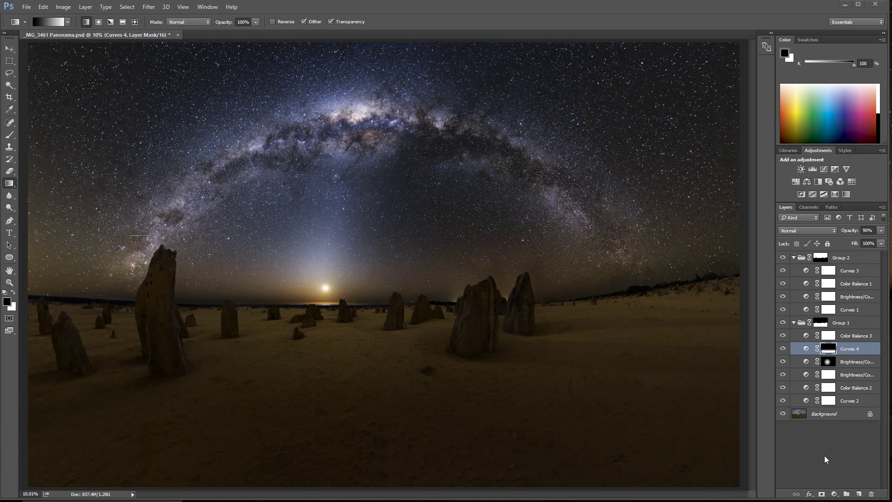
Step: Hide and reshow Group 1 and Group 2 to compare the panorama with and without the adjustments
{"action": "left_click", "coordinate": [784, 322]}
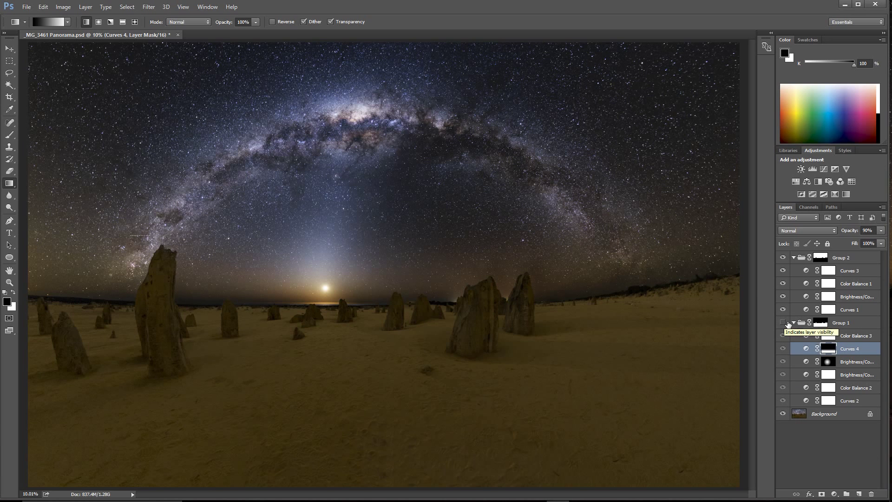
{"action": "left_click", "coordinate": [783, 258]}
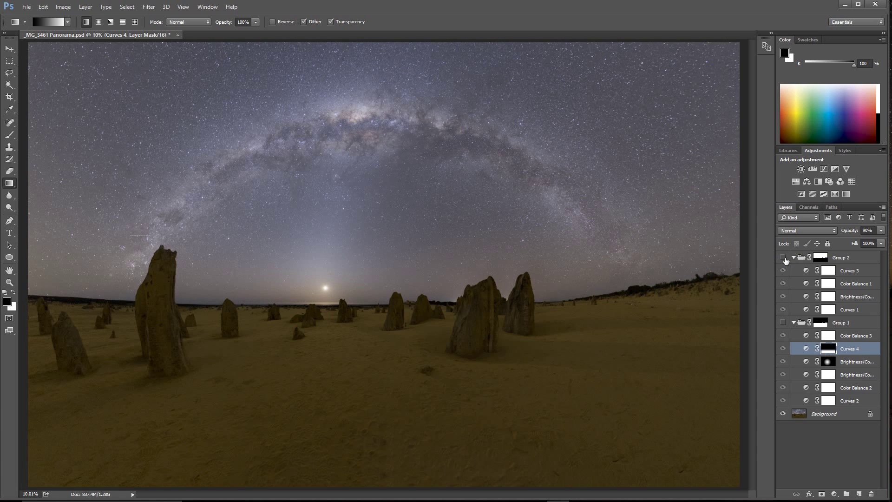
{"action": "left_click", "coordinate": [784, 258]}
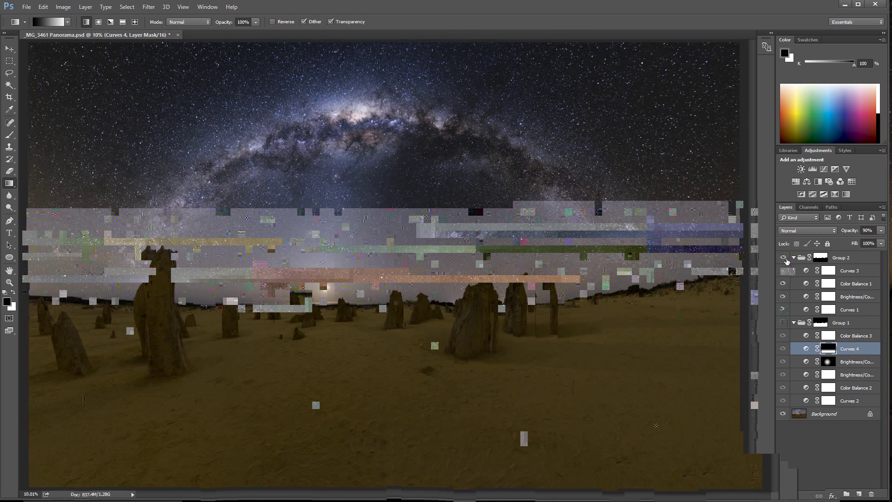
{"action": "left_click", "coordinate": [784, 322]}
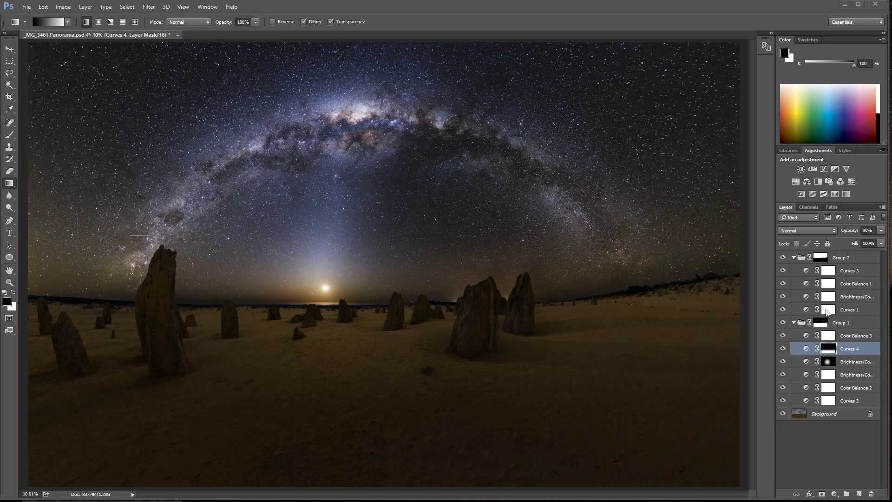
Step: Try a Black & White adjustment layer at the top of Group 2 with its blend mode set to Luminosity
{"action": "left_click", "coordinate": [806, 261]}
{"action": "left_click", "coordinate": [817, 474]}
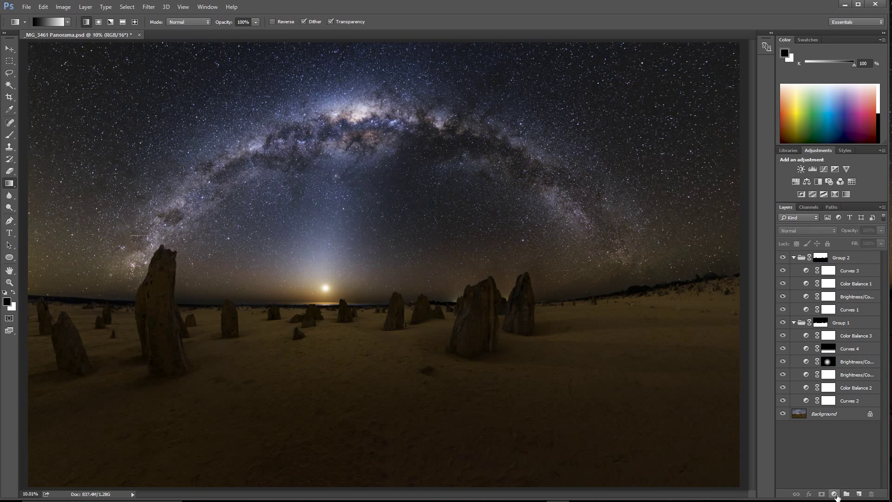
{"action": "left_click", "coordinate": [834, 494]}
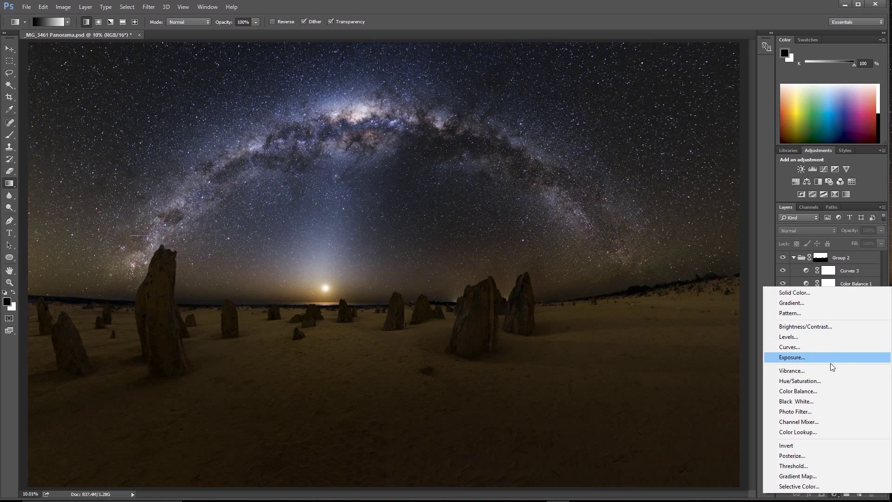
{"action": "left_click", "coordinate": [825, 401]}
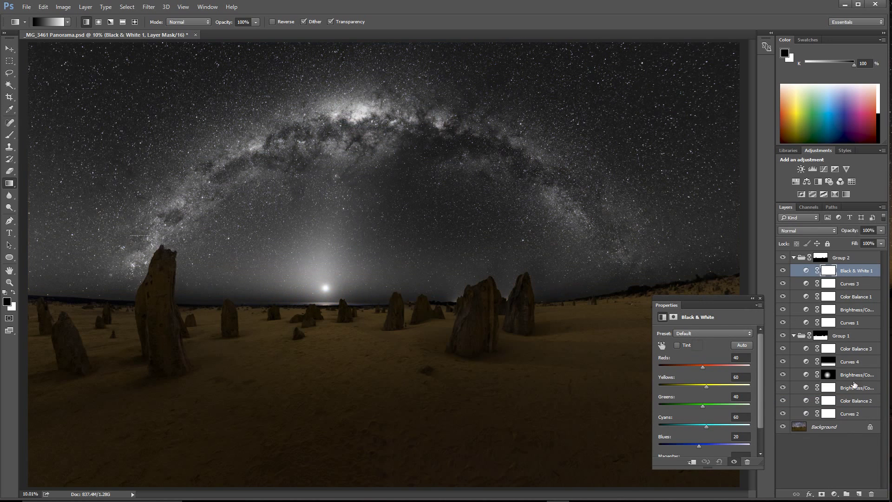
{"action": "left_click", "coordinate": [832, 230]}
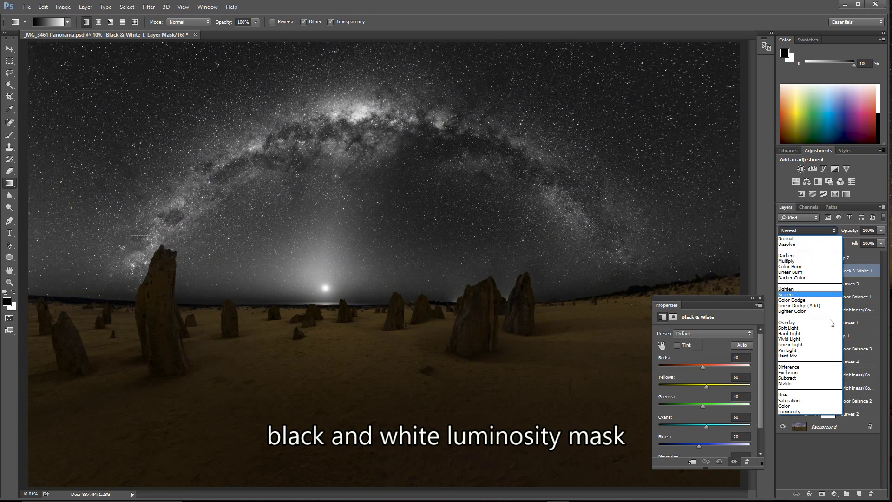
{"action": "left_click", "coordinate": [811, 410]}
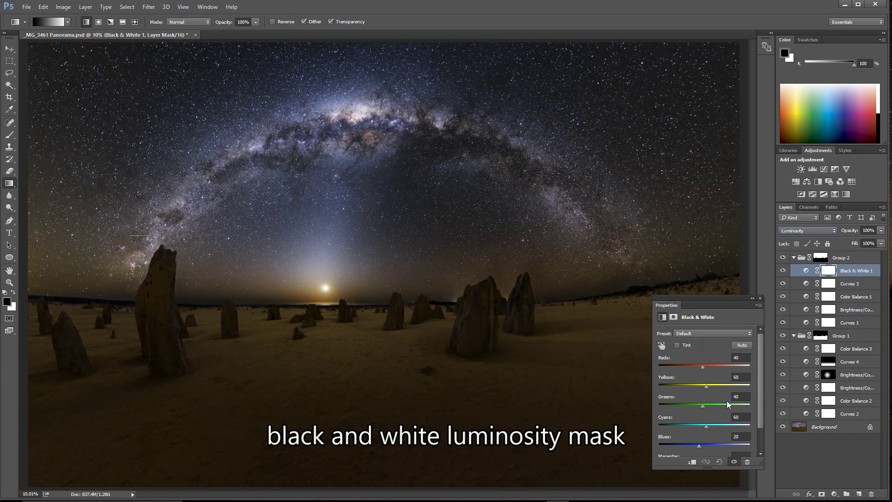
Step: Try Black & White values of Reds 108, Yellows 70, Greens 88, Cyans 83 and Blues 156 for the sky
{"action": "mouse_move", "coordinate": [704, 385]}
{"action": "left_mouse_down"}
{"action": "mouse_move", "coordinate": [677, 385]}
{"action": "mouse_move", "coordinate": [777, 395]}
{"action": "mouse_move", "coordinate": [688, 392]}
{"action": "mouse_move", "coordinate": [726, 388]}
{"action": "mouse_move", "coordinate": [709, 395]}
{"action": "left_mouse_up"}
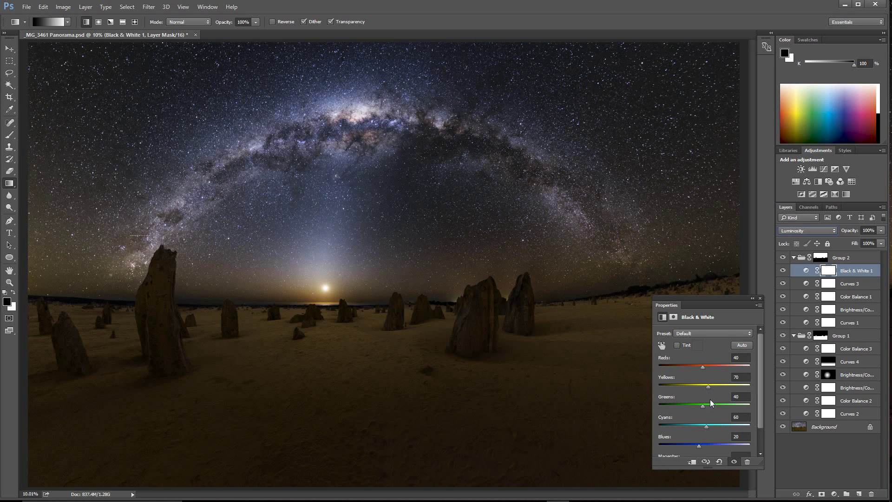
{"action": "left_click_drag", "start_coordinate": [717, 405], "coordinate": [654, 405]}
{"action": "left_click_drag", "start_coordinate": [721, 428], "coordinate": [724, 446]}
{"action": "left_click", "coordinate": [701, 366]}
{"action": "mouse_move", "coordinate": [701, 366]}
{"action": "left_mouse_down"}
{"action": "mouse_move", "coordinate": [725, 369]}
{"action": "mouse_move", "coordinate": [690, 372]}
{"action": "mouse_move", "coordinate": [715, 370]}
{"action": "left_mouse_up"}
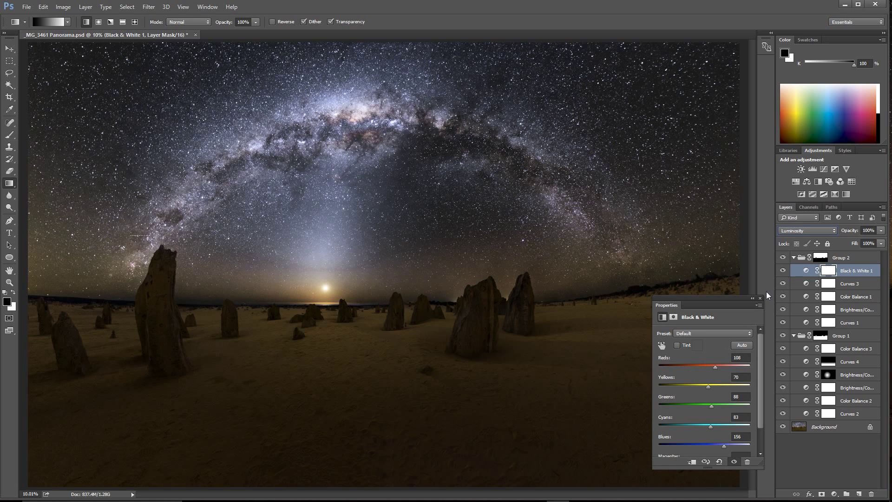
Step: Hide the Black & White layer to compare the sky without it and remove it from Group 2
{"action": "left_click", "coordinate": [782, 270]}
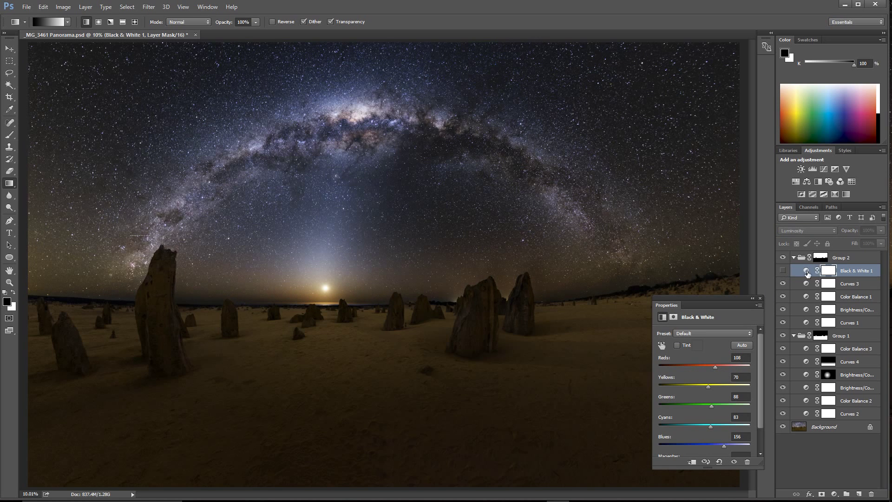
{"action": "key", "text": "Delete"}
{"action": "key", "text": "ctrl+z"}
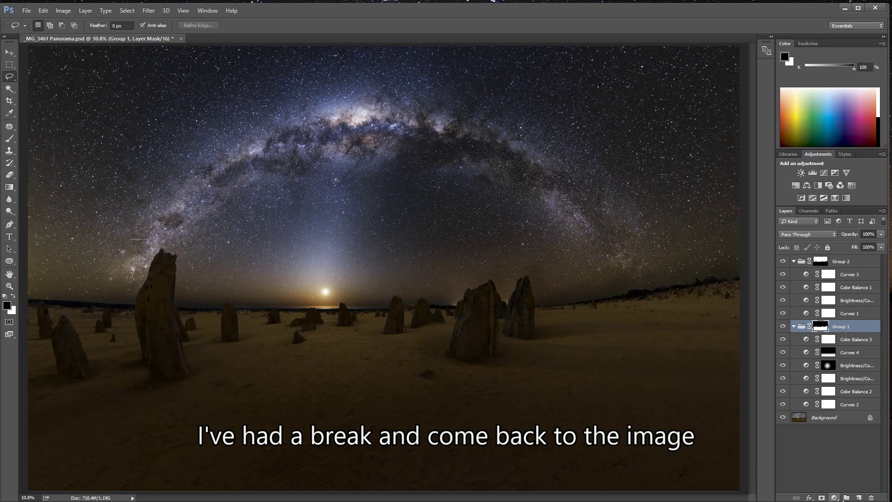
Step: Add a Curves layer at the top of Group 1 and brighten the sand using the on-image adjustment tool
{"action": "left_click", "coordinate": [834, 497]}
{"action": "left_click", "coordinate": [844, 354]}
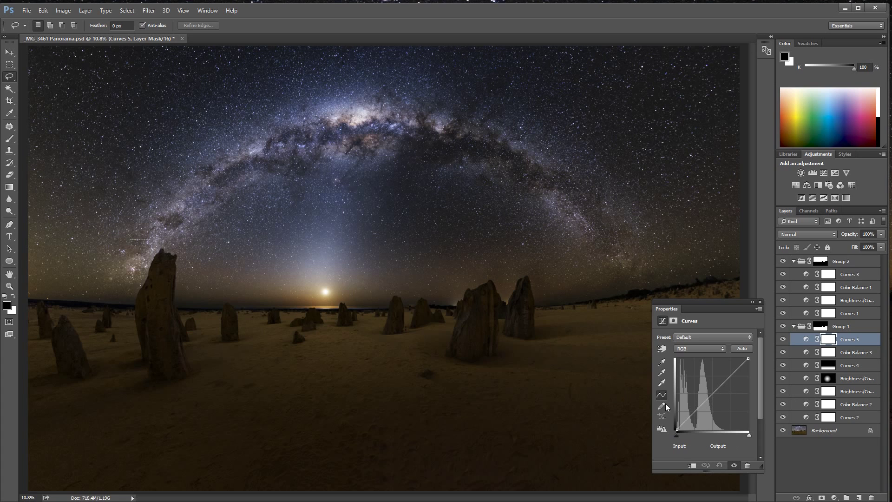
{"action": "left_click", "coordinate": [661, 348]}
{"action": "left_click_drag", "start_coordinate": [355, 347], "coordinate": [358, 337]}
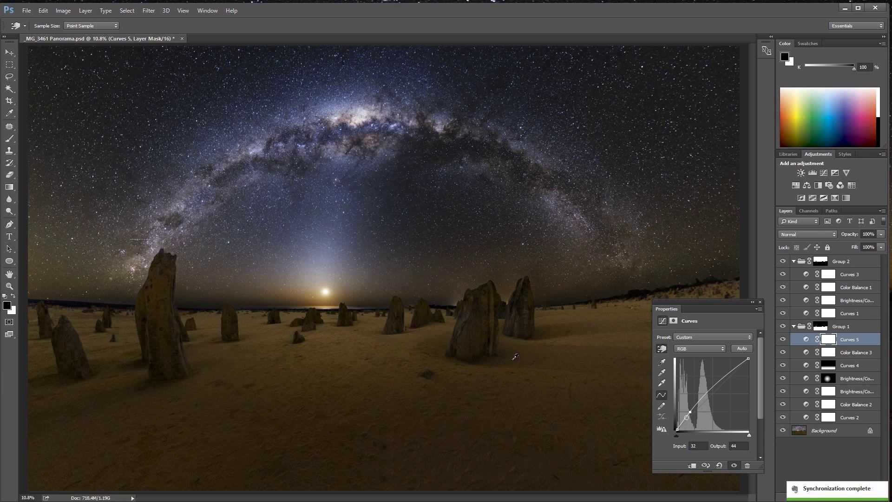
Step: Adjust the Curves 5 point over the sand to input 47, output 56, and toggle the layer's visibility to compare
{"action": "left_click_drag", "start_coordinate": [551, 358], "coordinate": [552, 359]}
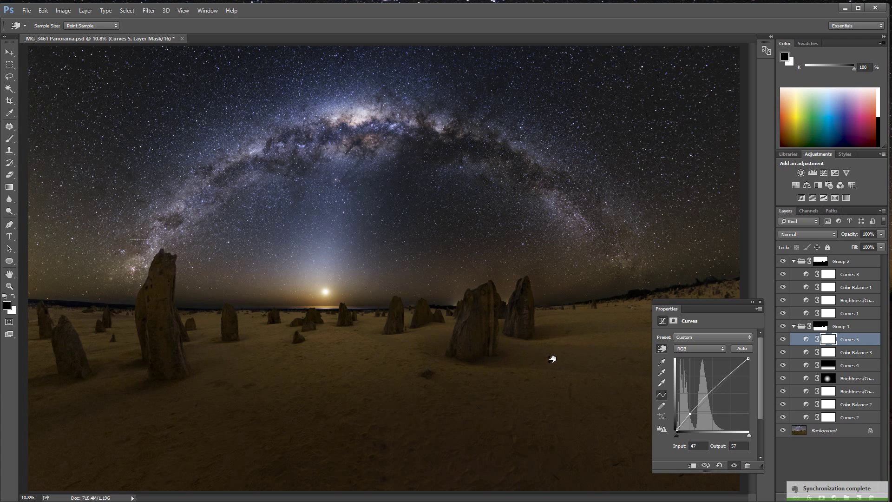
{"action": "left_click_drag", "start_coordinate": [552, 358], "coordinate": [554, 359]}
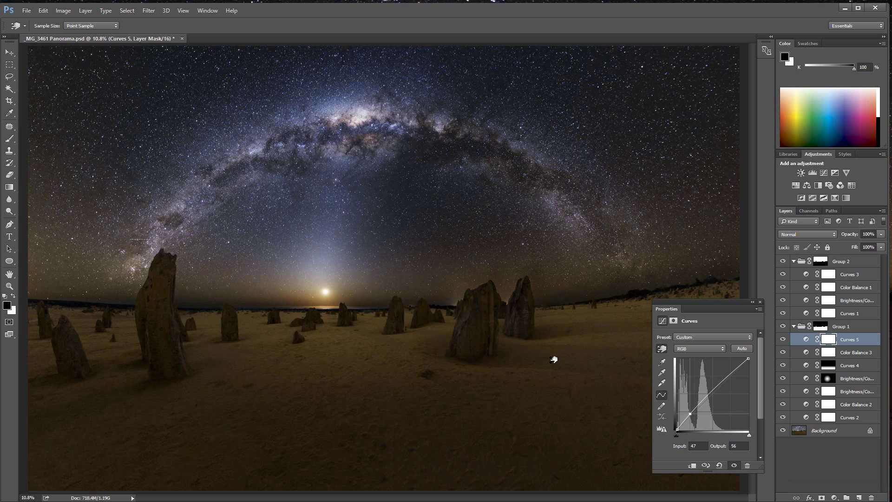
{"action": "left_click", "coordinate": [783, 340]}
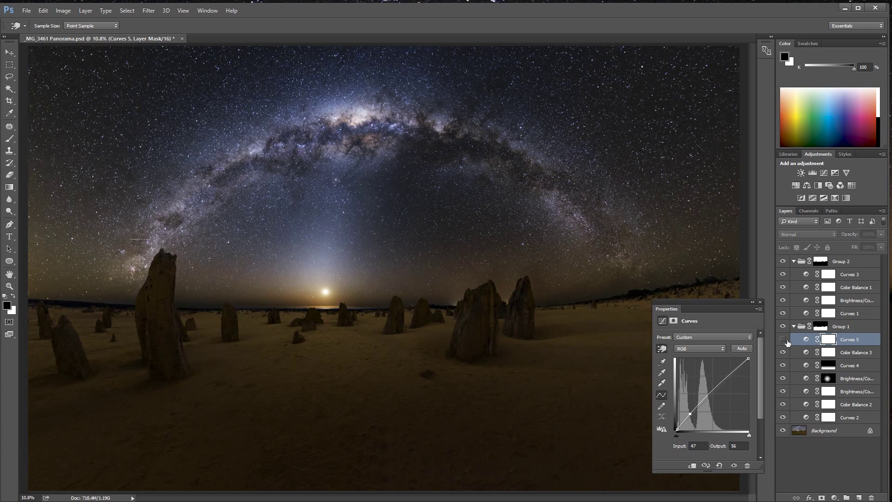
{"action": "left_click", "coordinate": [784, 340]}
{"action": "left_click", "coordinate": [787, 342]}
{"action": "left_click", "coordinate": [787, 342]}
{"action": "left_click", "coordinate": [786, 342]}
{"action": "left_click", "coordinate": [787, 343]}
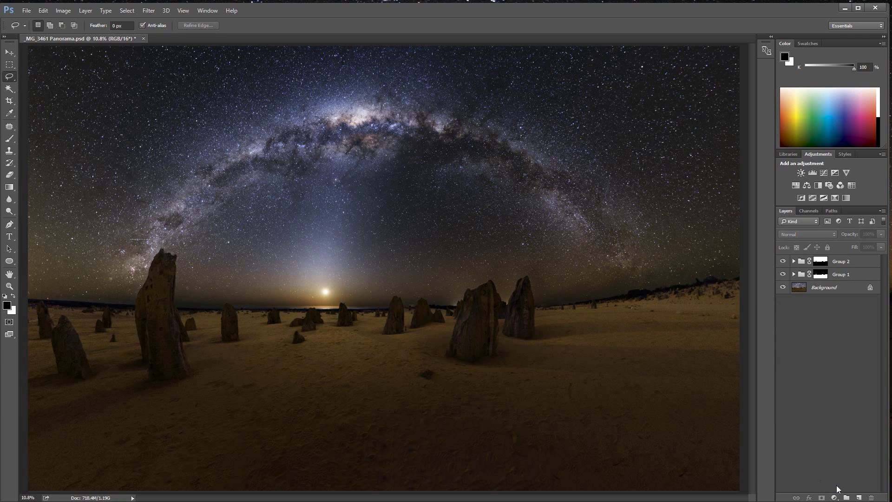
Step: Add a new layer above Group 2 and stamp all visible layers into it, keeping the existing layers
{"action": "left_click", "coordinate": [858, 497]}
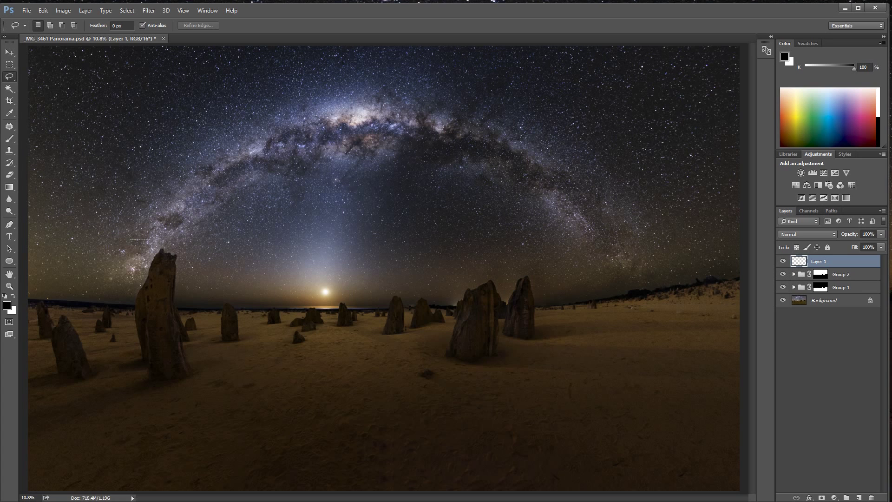
{"action": "left_click", "coordinate": [86, 10]}
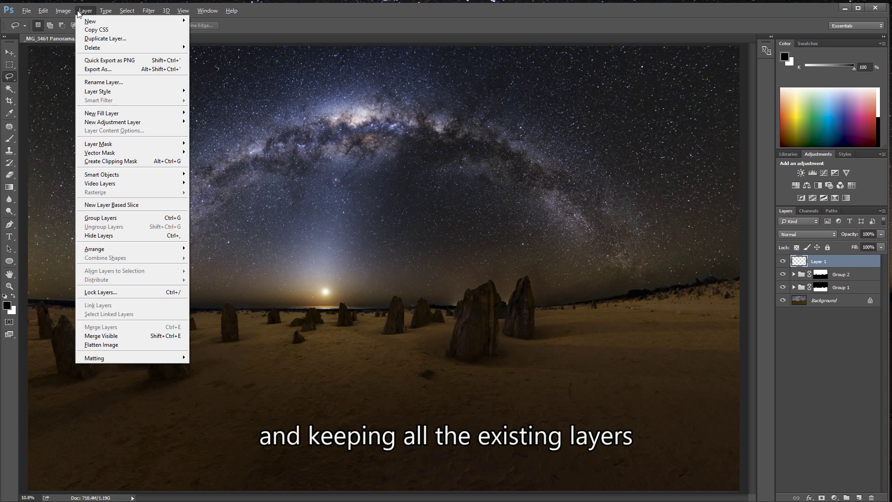
{"action": "left_click", "coordinate": [152, 336]}
Step: Open the Topaz DeNoise 5 filter on the stamped layer and choose the RAW - stronger preset
{"action": "left_click", "coordinate": [149, 10]}
{"action": "mouse_move", "coordinate": [190, 207]}
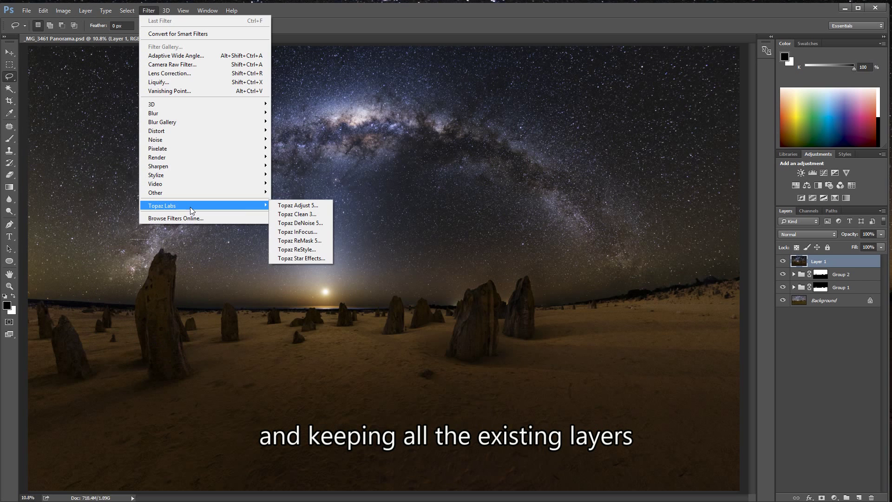
{"action": "left_click", "coordinate": [299, 223]}
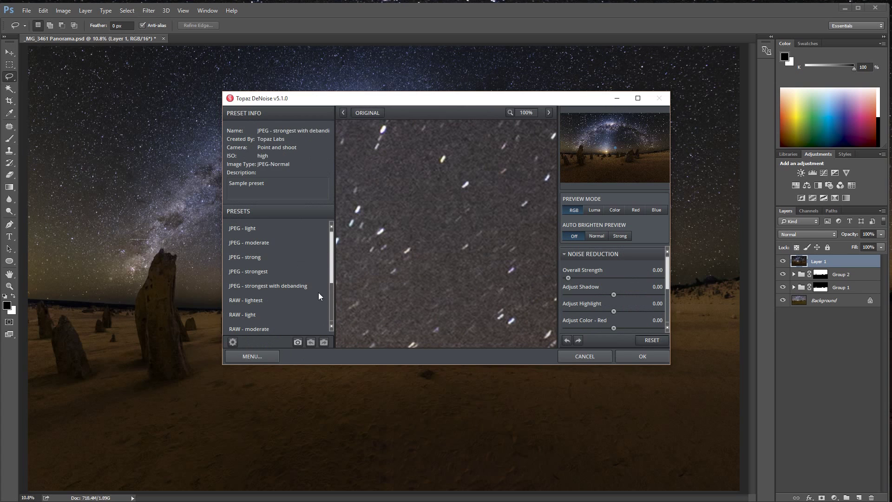
{"action": "left_click_drag", "start_coordinate": [329, 272], "coordinate": [325, 298]}
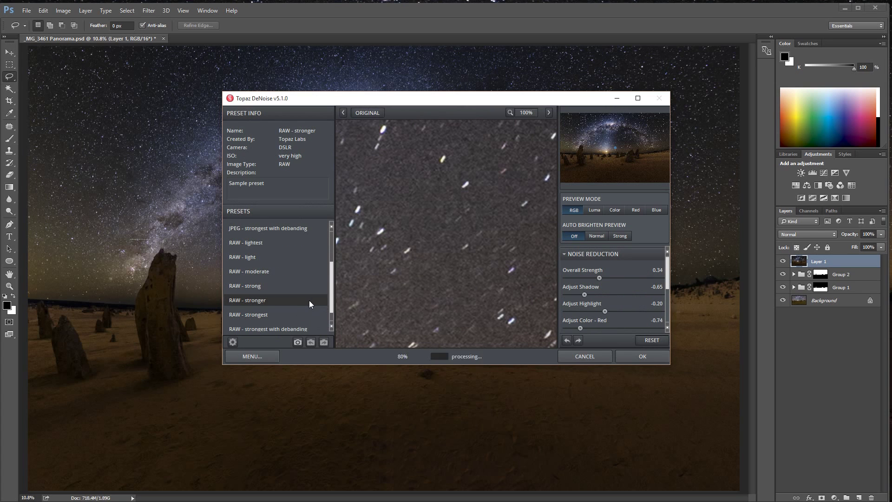
{"action": "left_click", "coordinate": [311, 300]}
{"action": "left_click", "coordinate": [270, 287]}
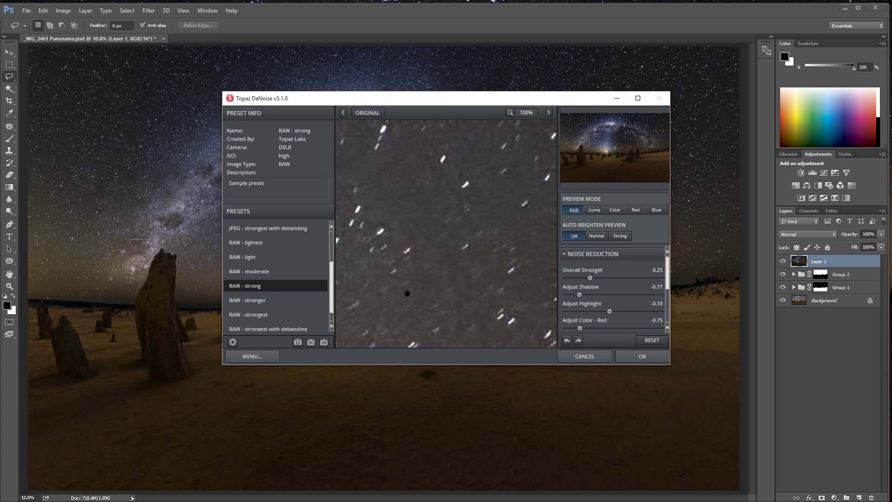
{"action": "left_click", "coordinate": [291, 302]}
Step: Preview the noise reduction on several parts of the sky against the original and apply it to Layer 1
{"action": "left_click", "coordinate": [608, 158]}
{"action": "left_click", "coordinate": [600, 157]}
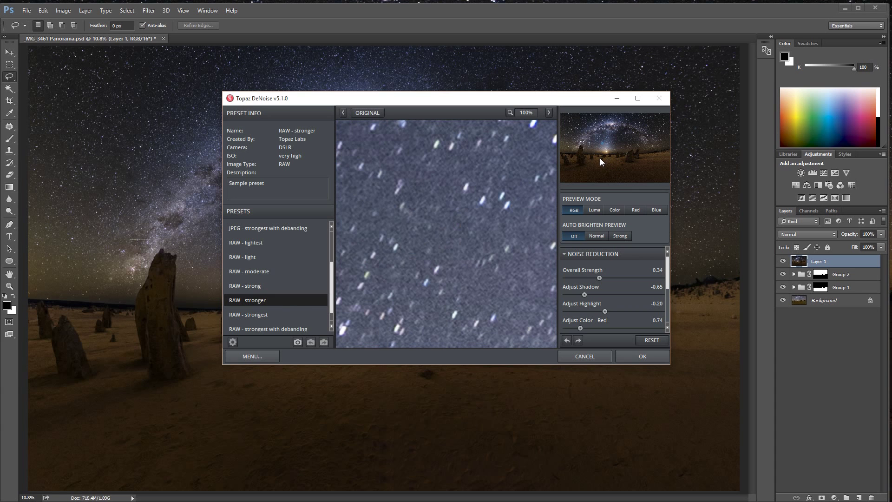
{"action": "left_click", "coordinate": [594, 164]}
{"action": "left_click_drag", "start_coordinate": [595, 165], "coordinate": [600, 164]}
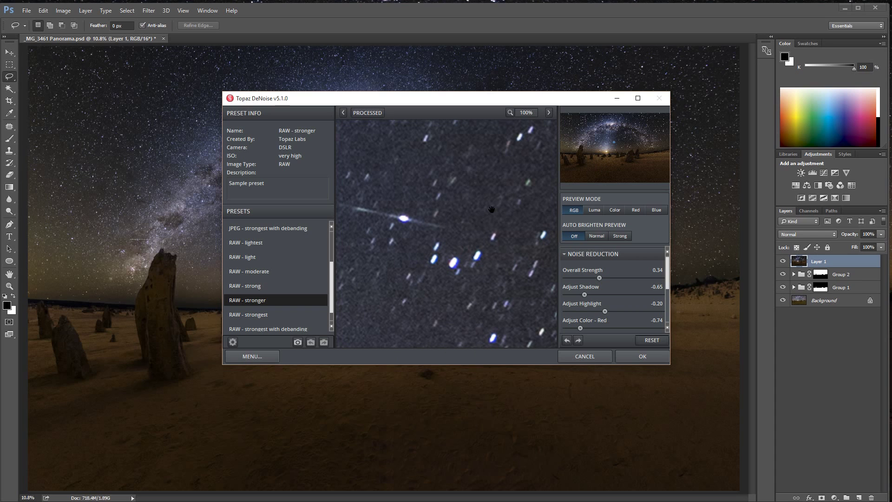
{"action": "left_click", "coordinate": [492, 210]}
{"action": "left_click", "coordinate": [493, 211]}
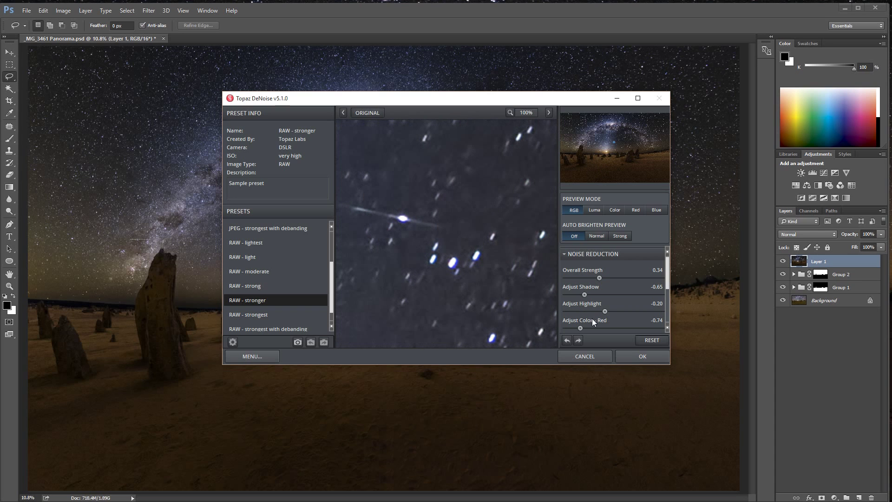
{"action": "left_click", "coordinate": [631, 356]}
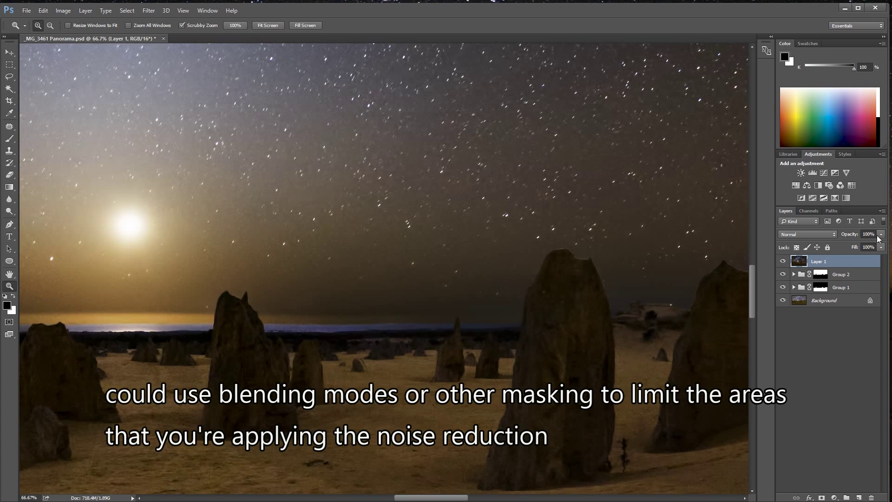
Step: Reduce the denoised layer's opacity to 70% and inspect the result on the sky and horizon
{"action": "left_click", "coordinate": [880, 247]}
{"action": "left_click_drag", "start_coordinate": [881, 245], "coordinate": [868, 246]}
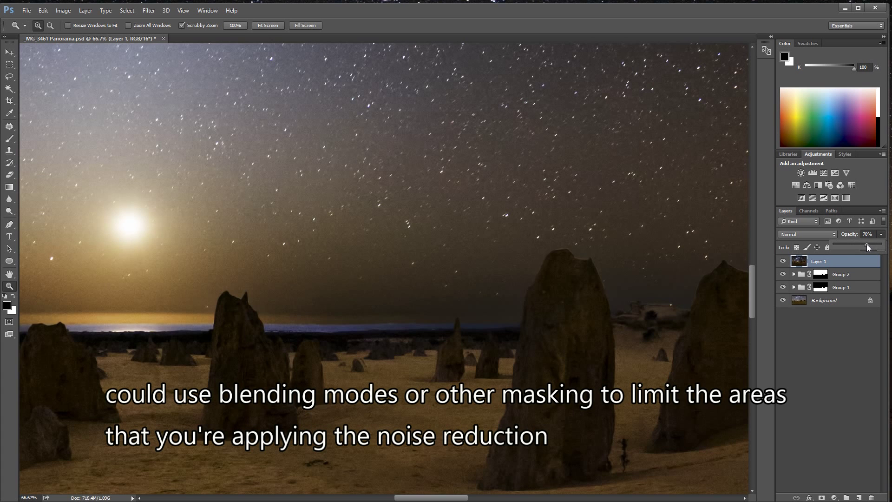
{"action": "left_click", "coordinate": [452, 246]}
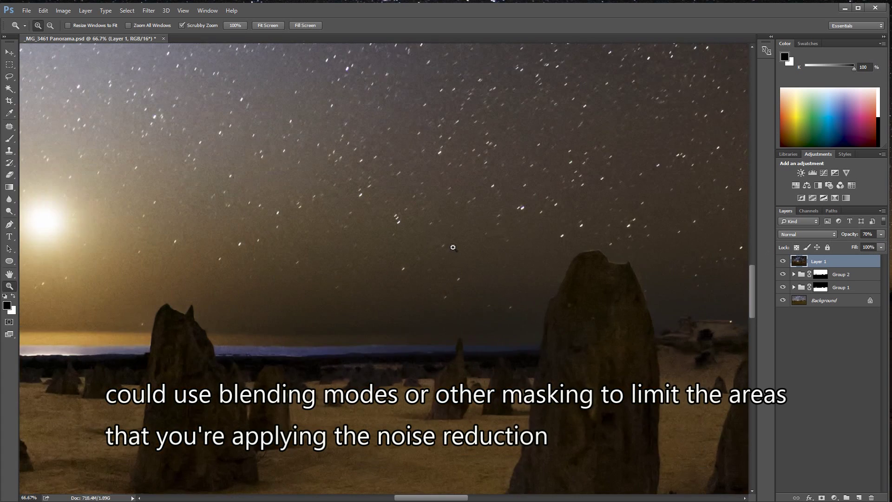
{"action": "right_click", "coordinate": [450, 245]}
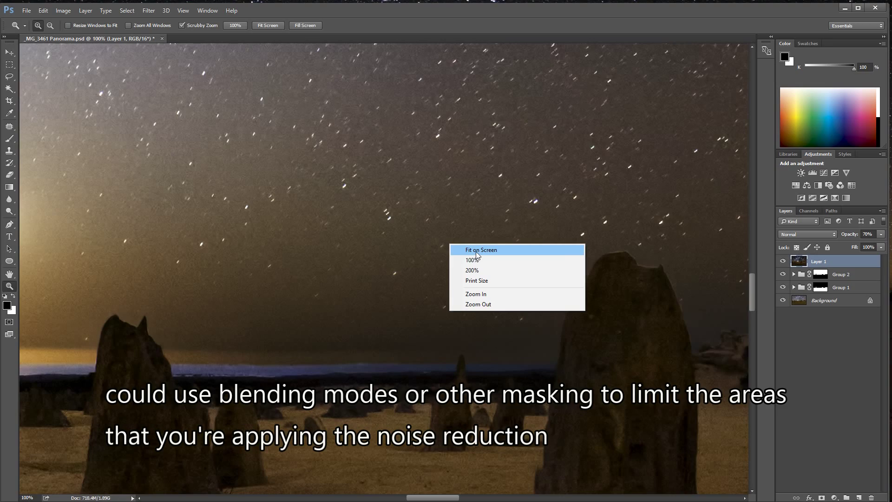
{"action": "left_click", "coordinate": [476, 250]}
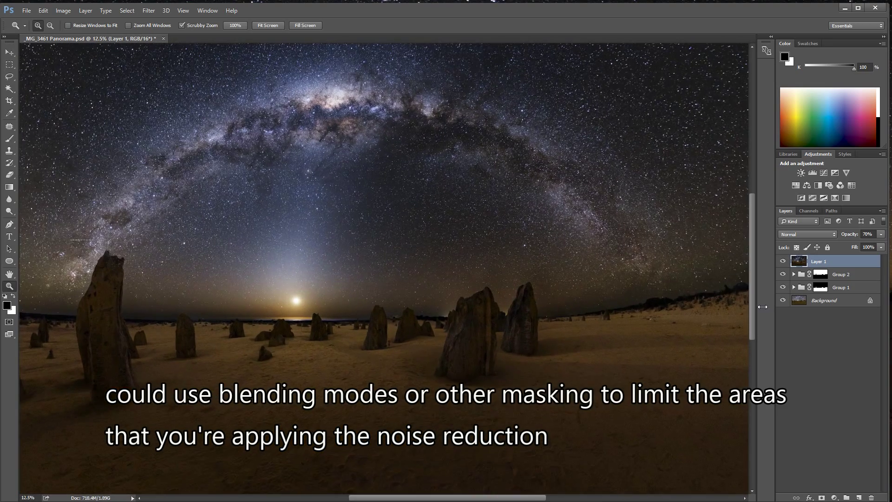
{"action": "left_click", "coordinate": [497, 248]}
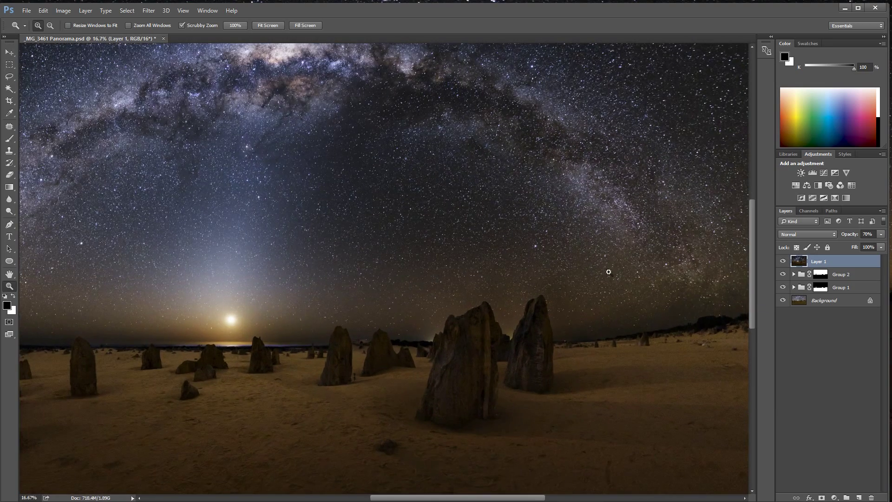
Step: Add another layer above Layer 1 and stamp all visible layers into it for high-pass sharpening
{"action": "left_click", "coordinate": [810, 413]}
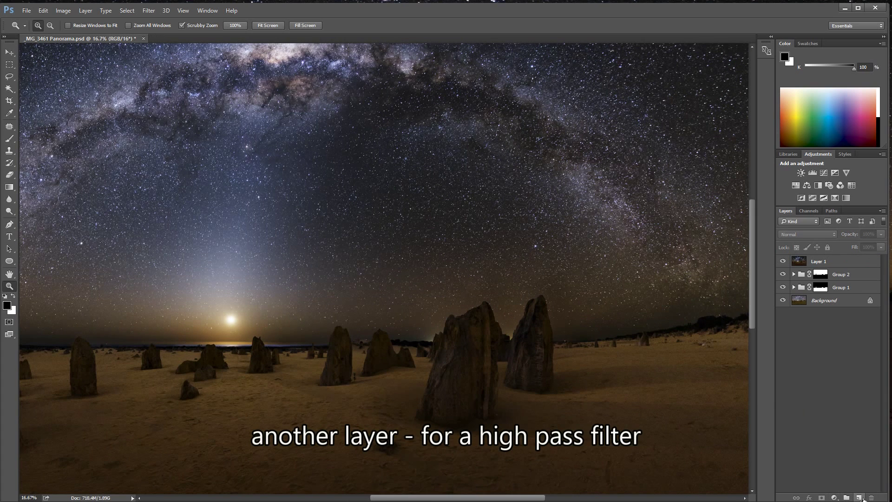
{"action": "left_click", "coordinate": [859, 497]}
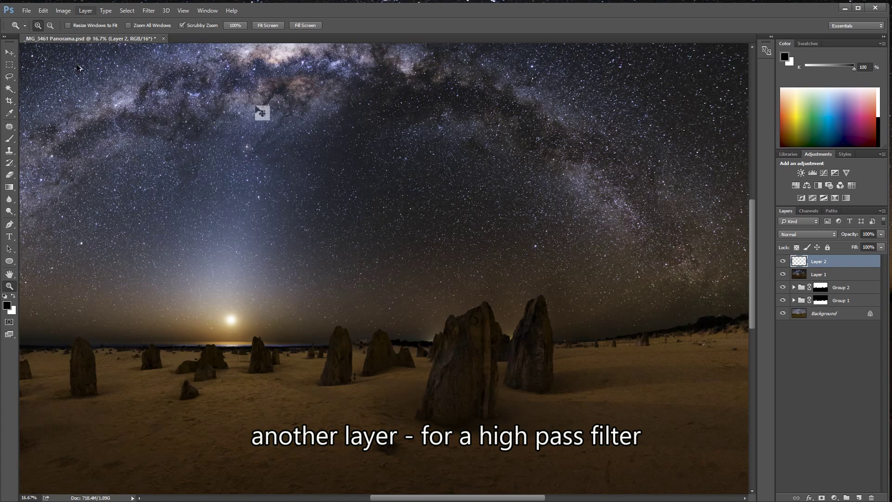
{"action": "left_click", "coordinate": [85, 10]}
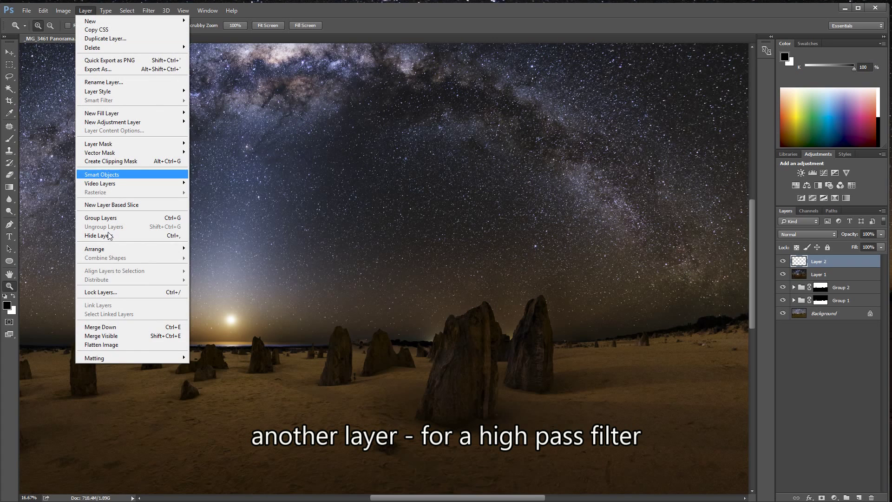
{"action": "left_click", "coordinate": [148, 340], "text": "alt"}
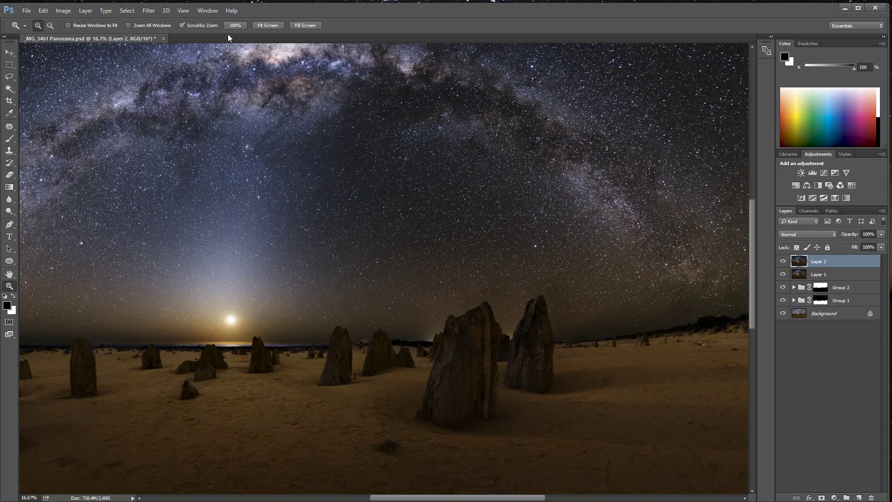
Step: Apply a High Pass filter with a radius of 8 pixels to Layer 2, checking the preview on the rocks
{"action": "left_click", "coordinate": [149, 10]}
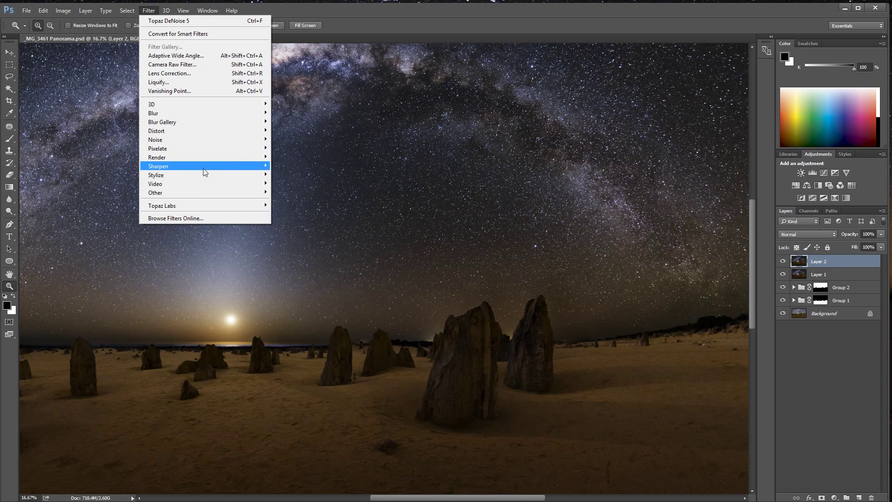
{"action": "mouse_move", "coordinate": [202, 164]}
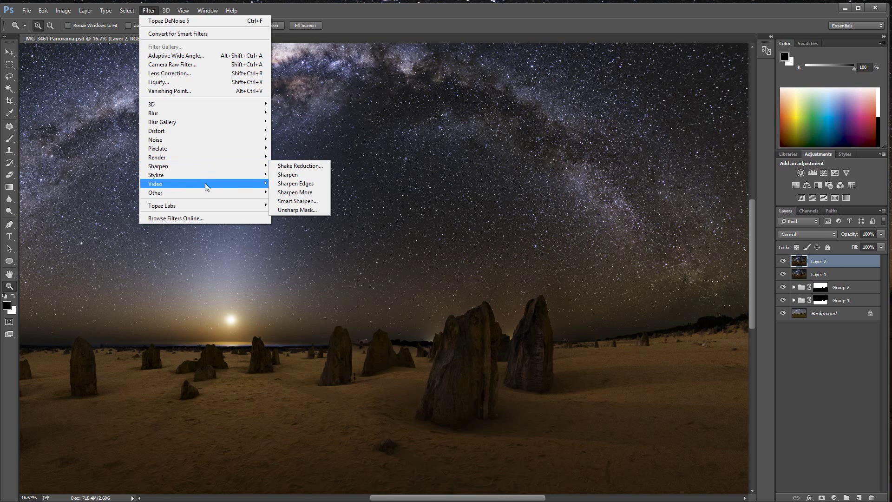
{"action": "mouse_move", "coordinate": [223, 192]}
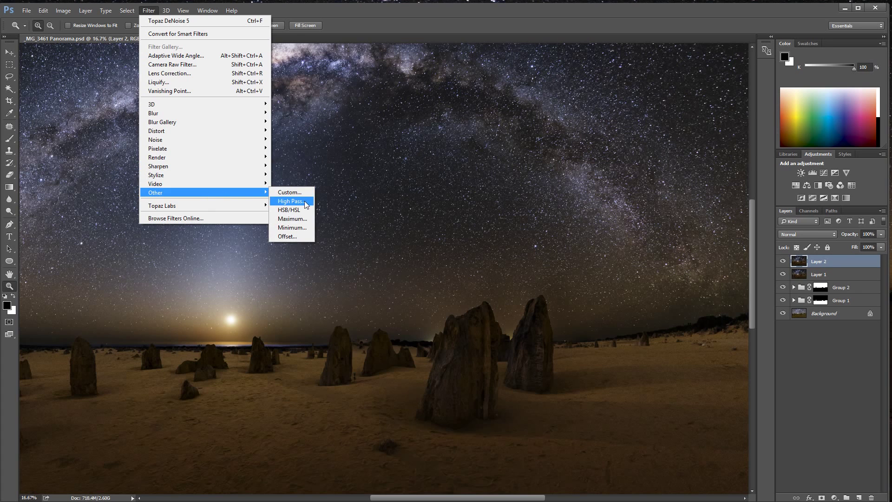
{"action": "left_click", "coordinate": [306, 201]}
{"action": "left_click", "coordinate": [333, 362]}
{"action": "left_click", "coordinate": [437, 188]}
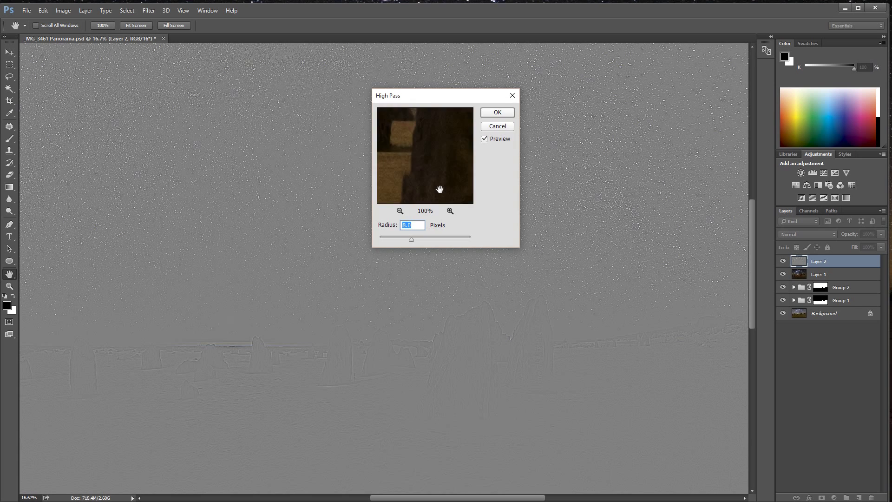
{"action": "left_click_drag", "start_coordinate": [440, 190], "coordinate": [388, 143]}
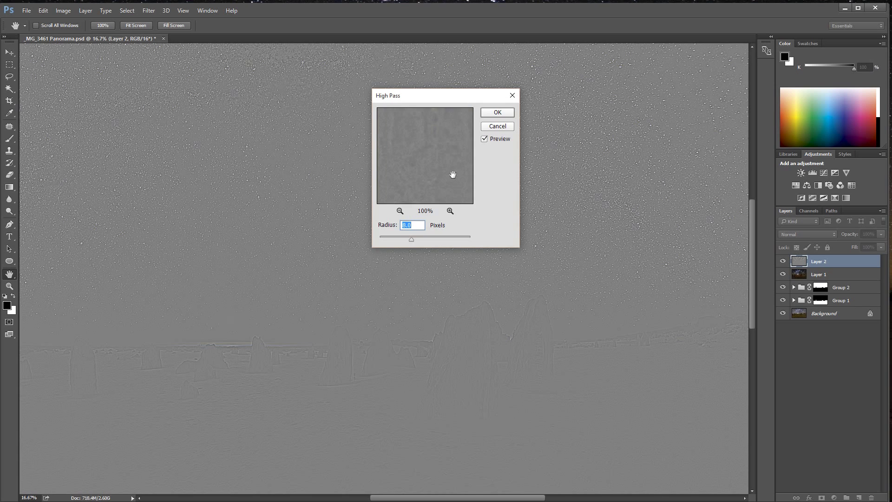
{"action": "left_click_drag", "start_coordinate": [455, 167], "coordinate": [365, 185]}
{"action": "left_click_drag", "start_coordinate": [457, 180], "coordinate": [437, 167]}
{"action": "left_click_drag", "start_coordinate": [412, 238], "coordinate": [414, 238]}
{"action": "type", "text": "8"}
{"action": "left_click", "coordinate": [497, 112]}
{"action": "key", "text": "z"}
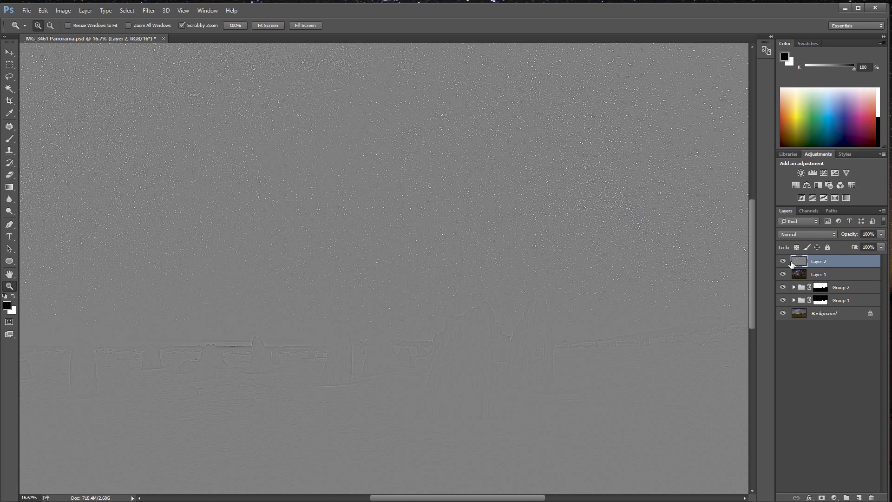
Step: Set Layer 2's blend mode to Overlay and mask it to the foreground using Group 1's mask selection
{"action": "left_click", "coordinate": [834, 234]}
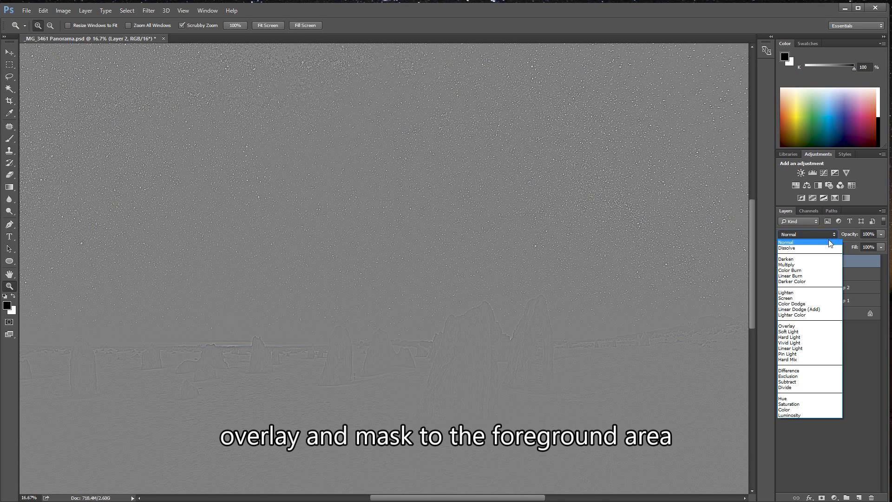
{"action": "left_click", "coordinate": [799, 325]}
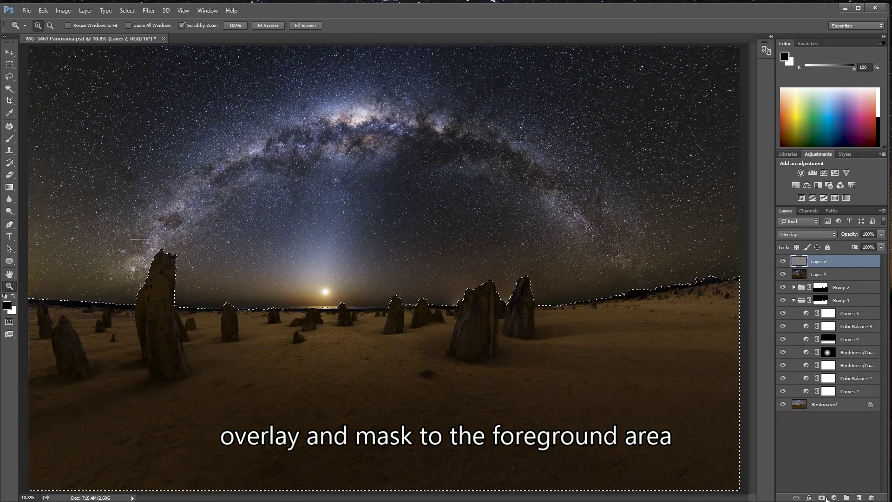
{"action": "left_click", "coordinate": [822, 497]}
{"action": "left_click", "coordinate": [821, 453]}
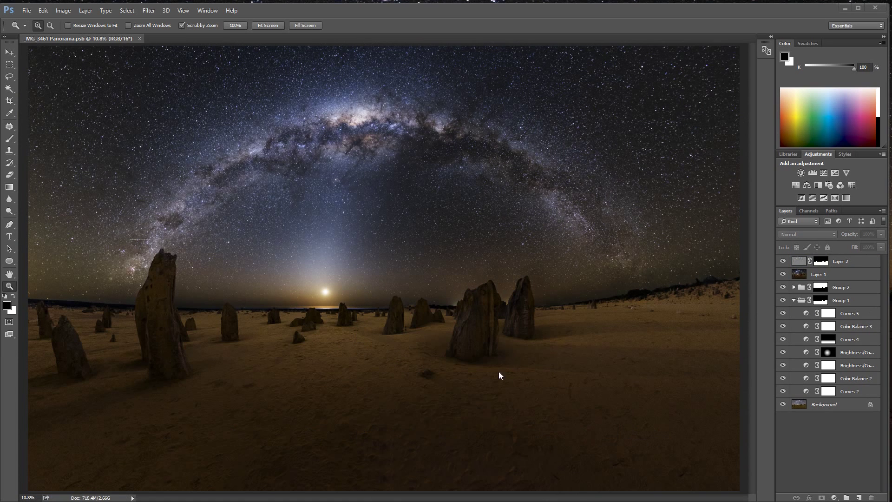
Step: Create a new group at the top of the layer stack and move Group 2's sky mask onto it
{"action": "left_click", "coordinate": [849, 498]}
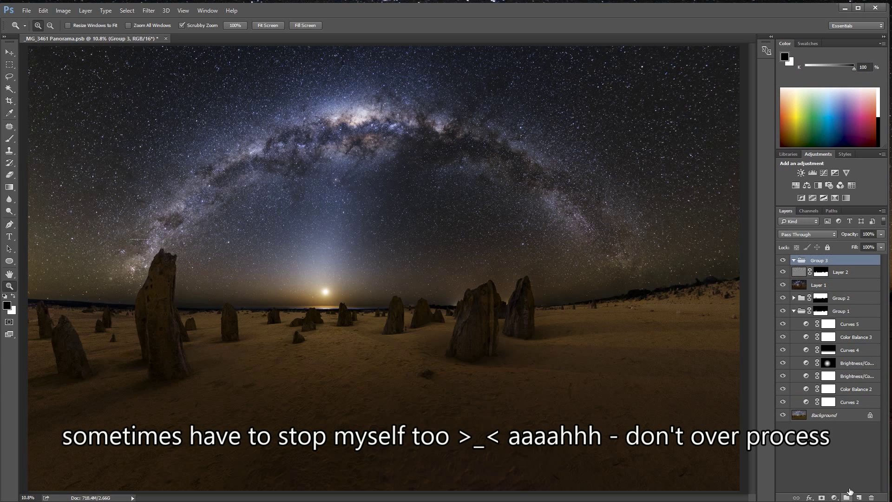
{"action": "left_click", "coordinate": [828, 300]}
{"action": "left_click", "coordinate": [828, 300]}
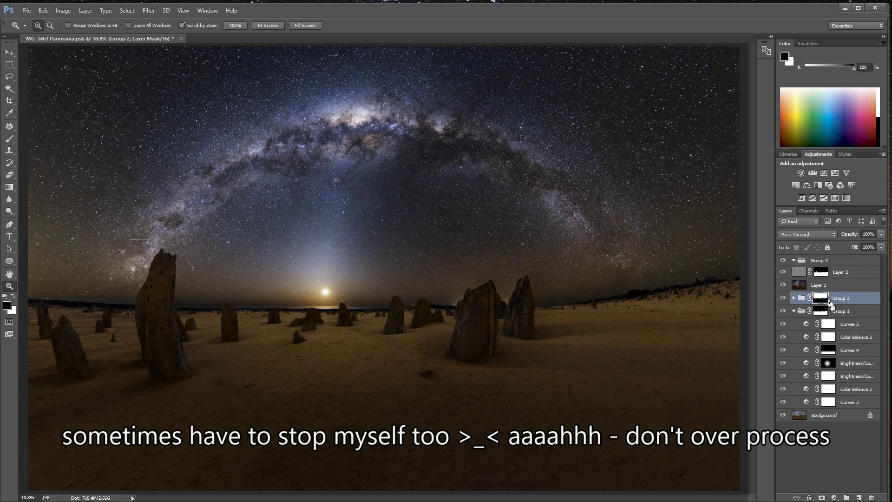
{"action": "left_click_drag", "start_coordinate": [830, 304], "coordinate": [829, 261]}
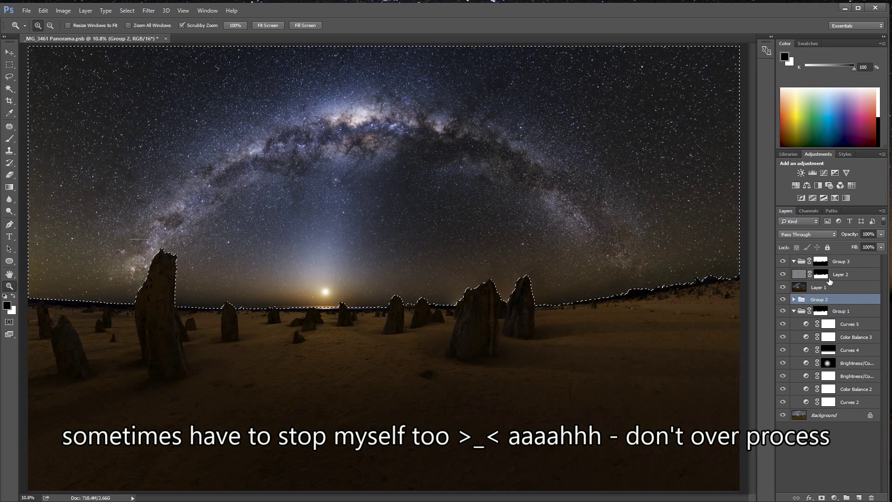
Step: Undo moving Group 2's mask and mask Group 3 to the sky using the active selection
{"action": "key", "text": "ctrl+z"}
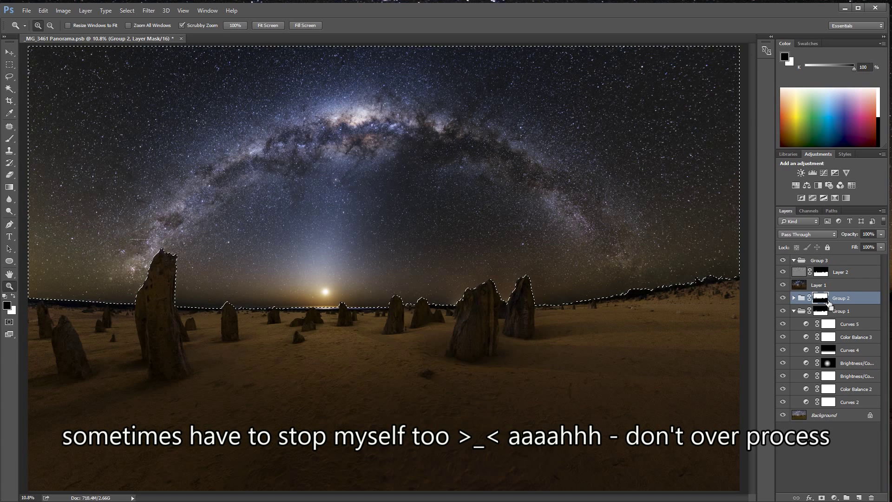
{"action": "left_click", "coordinate": [822, 261]}
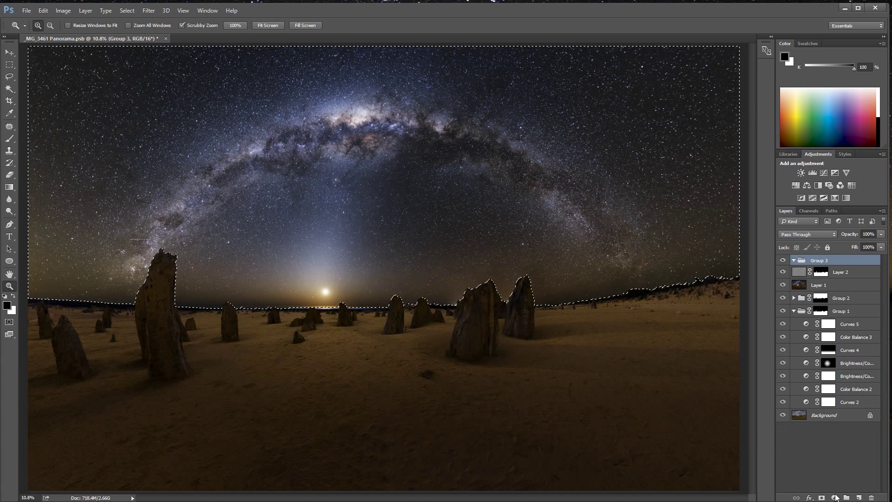
{"action": "left_click", "coordinate": [821, 497]}
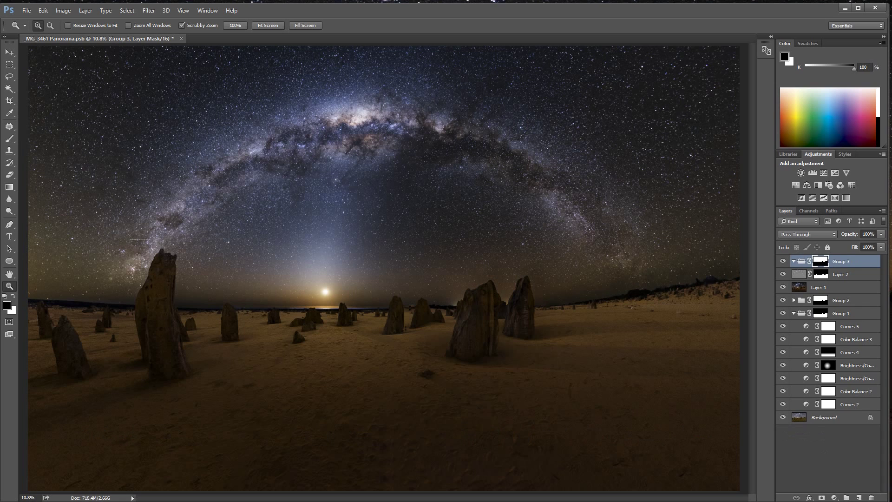
Step: Add a Curves adjustment inside Group 3 with points at 178 to 199 and 79 to 88, comparing the sky with and without it
{"action": "left_click", "coordinate": [834, 497]}
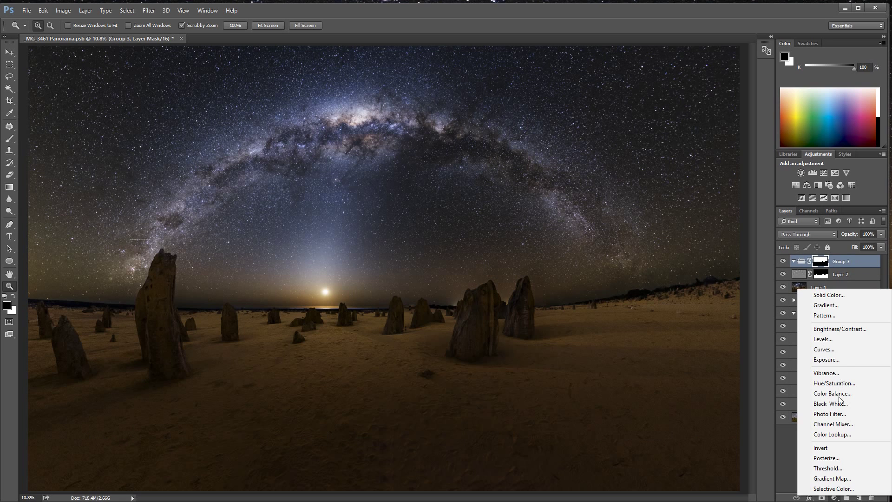
{"action": "left_click", "coordinate": [828, 352]}
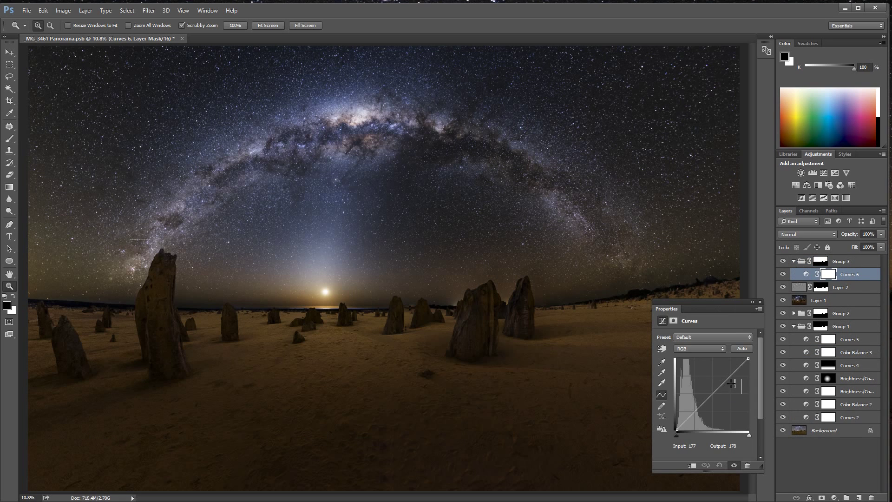
{"action": "left_click_drag", "start_coordinate": [731, 384], "coordinate": [732, 378]}
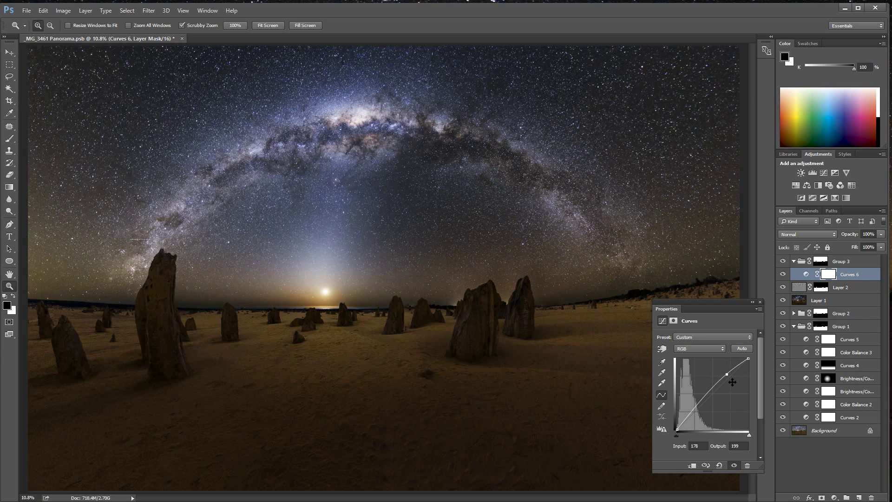
{"action": "left_click", "coordinate": [699, 406]}
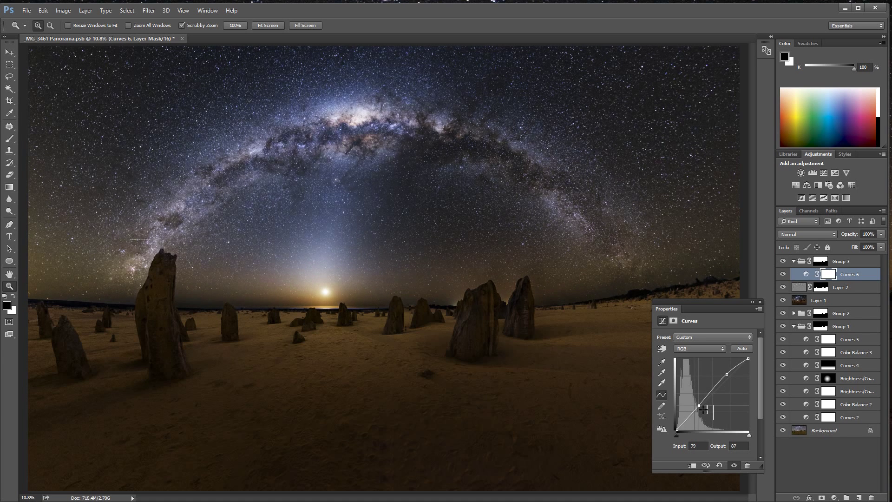
{"action": "left_click_drag", "start_coordinate": [704, 409], "coordinate": [704, 408]}
{"action": "left_click", "coordinate": [783, 275]}
{"action": "left_click", "coordinate": [784, 275]}
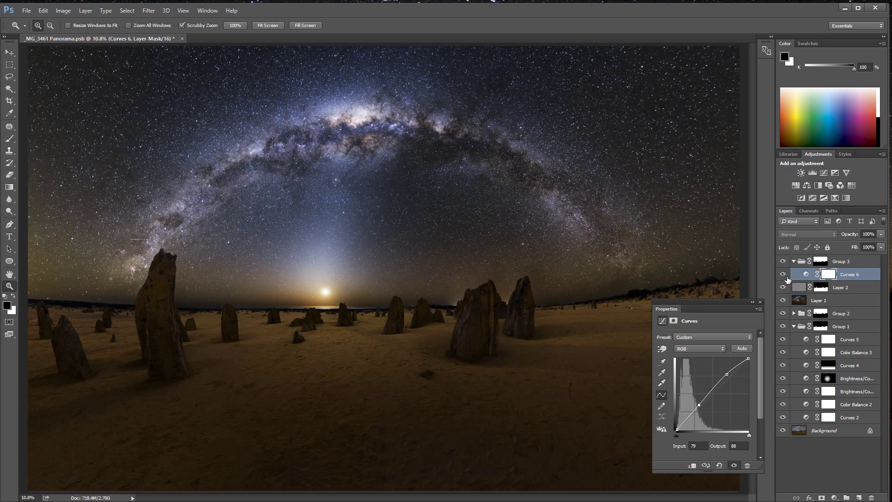
{"action": "left_click", "coordinate": [783, 274]}
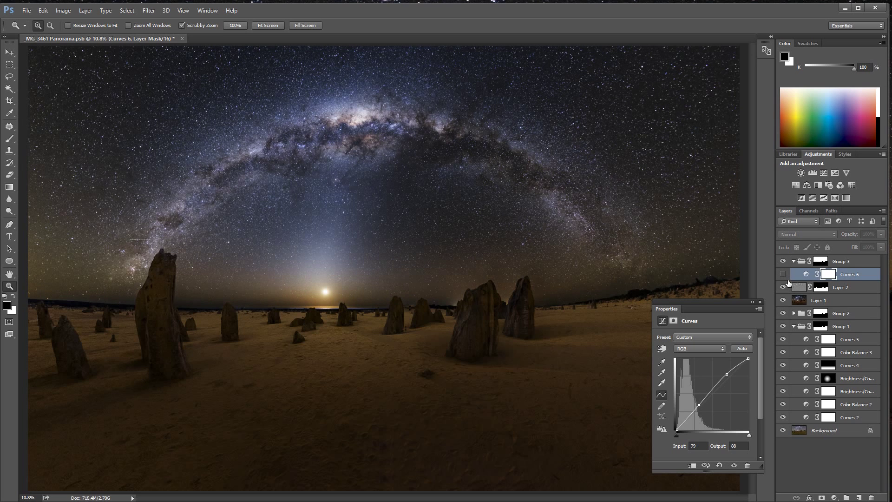
{"action": "left_click", "coordinate": [783, 274]}
{"action": "left_click", "coordinate": [783, 274]}
{"action": "left_click", "coordinate": [783, 274]}
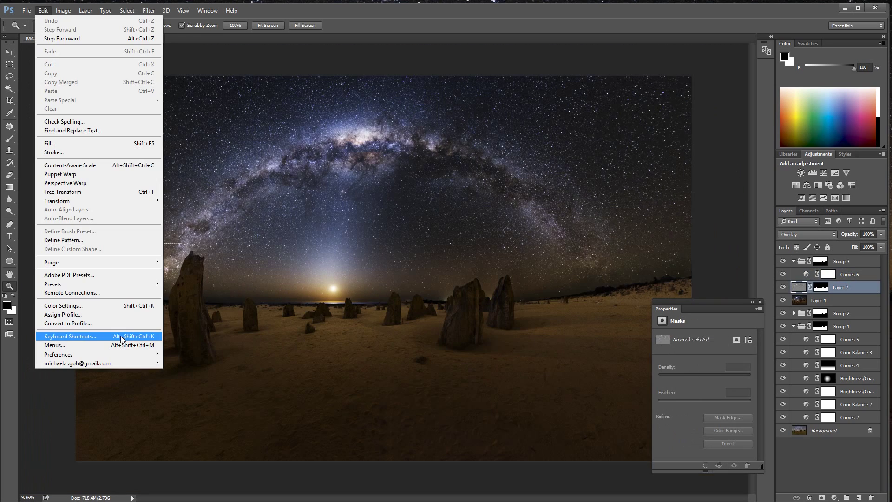
Step: Flatten the panorama's layers into a single image
{"action": "mouse_move", "coordinate": [74, 11]}
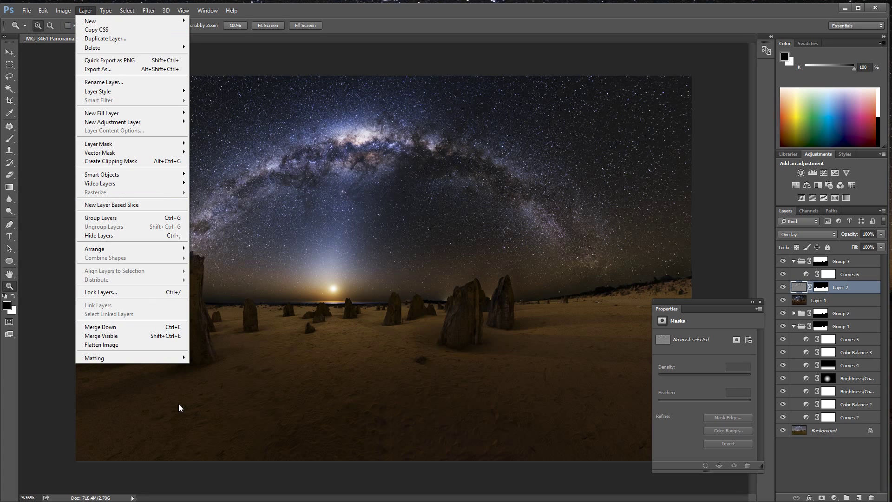
{"action": "left_click", "coordinate": [152, 346]}
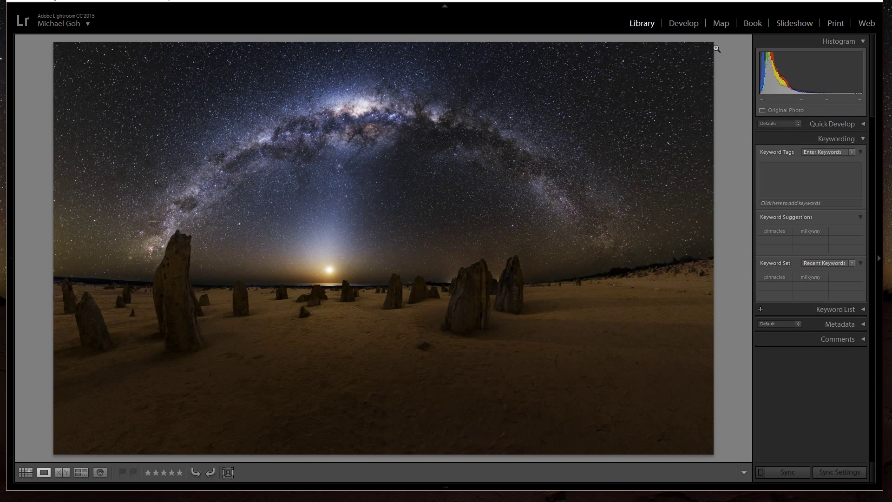
Step: Switch to Lightroom's Develop module and warm the flattened panorama by setting Temp to +5
{"action": "left_click", "coordinate": [693, 27]}
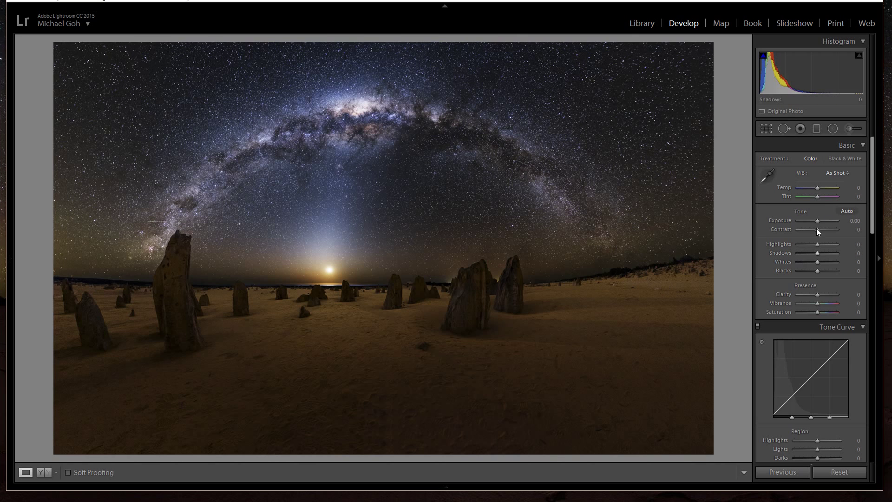
{"action": "left_click_drag", "start_coordinate": [815, 187], "coordinate": [819, 188]}
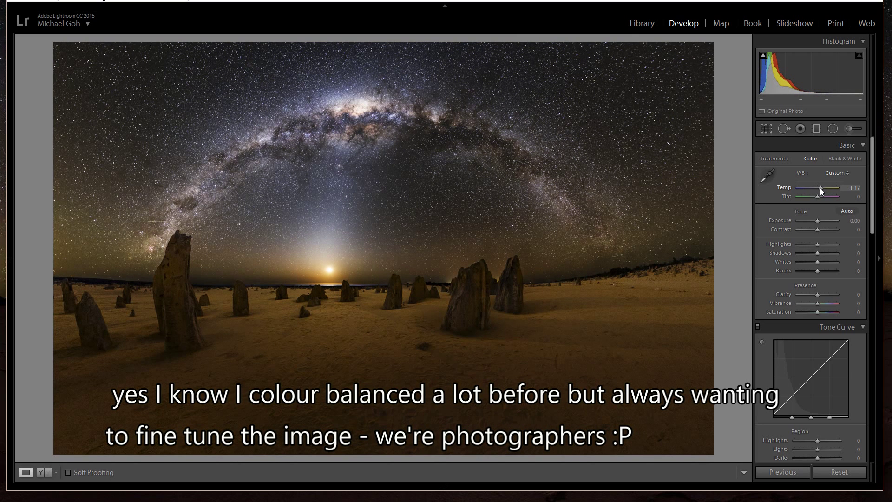
{"action": "left_click_drag", "start_coordinate": [819, 187], "coordinate": [819, 189]}
{"action": "left_click_drag", "start_coordinate": [818, 188], "coordinate": [817, 189]}
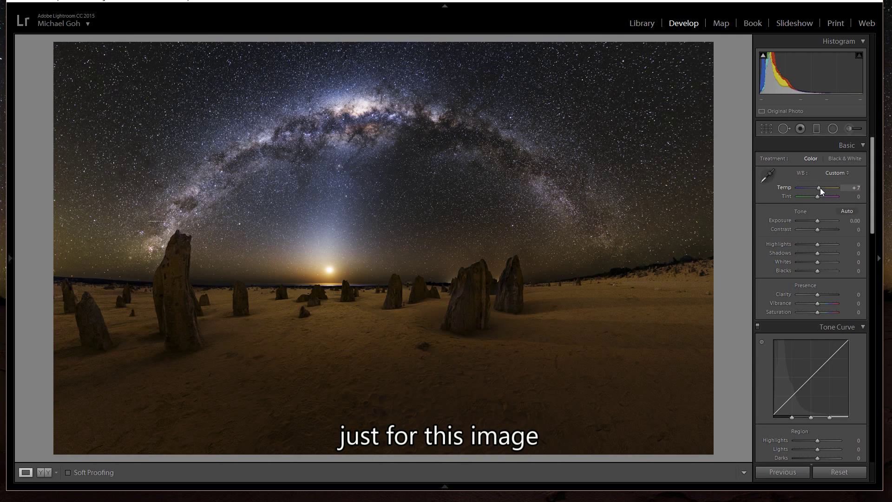
{"action": "left_click_drag", "start_coordinate": [821, 188], "coordinate": [818, 190]}
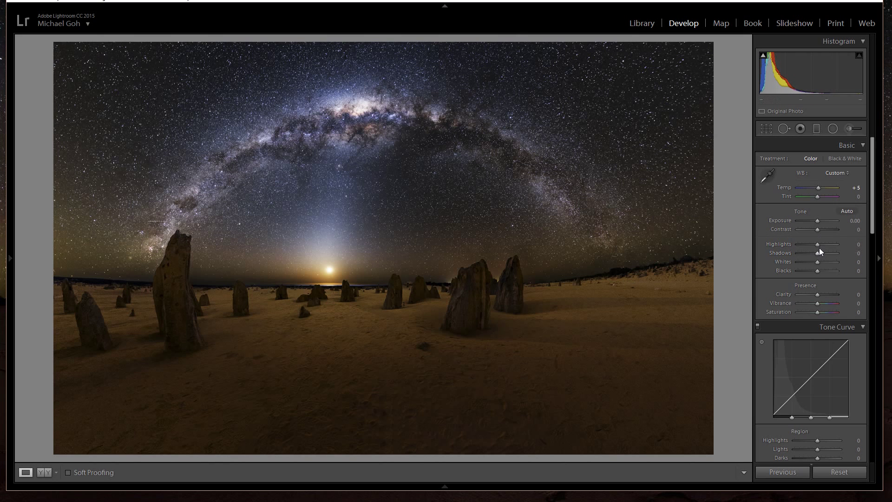
Step: Try lowering the panorama's Highlights to -5 and return them to 0
{"action": "mouse_move", "coordinate": [812, 246]}
{"action": "left_mouse_down"}
{"action": "mouse_move", "coordinate": [785, 249]}
{"action": "mouse_move", "coordinate": [840, 250]}
{"action": "mouse_move", "coordinate": [815, 253]}
{"action": "left_mouse_up"}
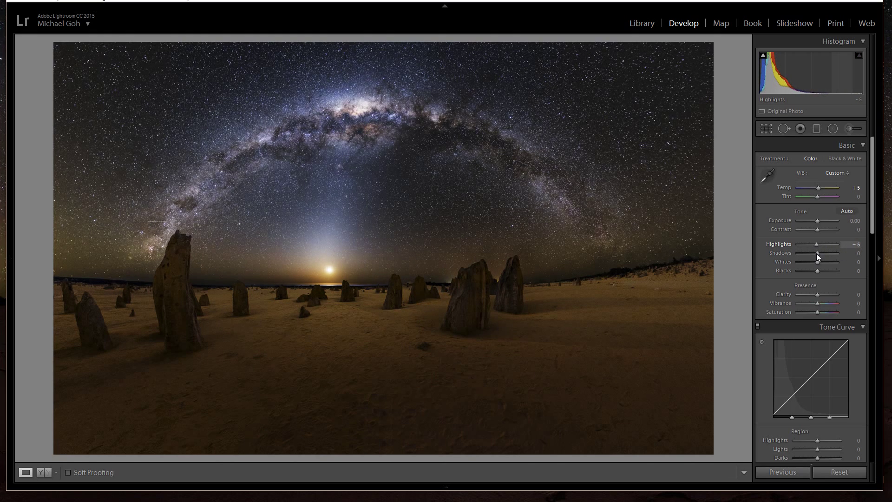
{"action": "left_click", "coordinate": [856, 245]}
{"action": "type", "text": "0"}
{"action": "key", "text": "Return"}
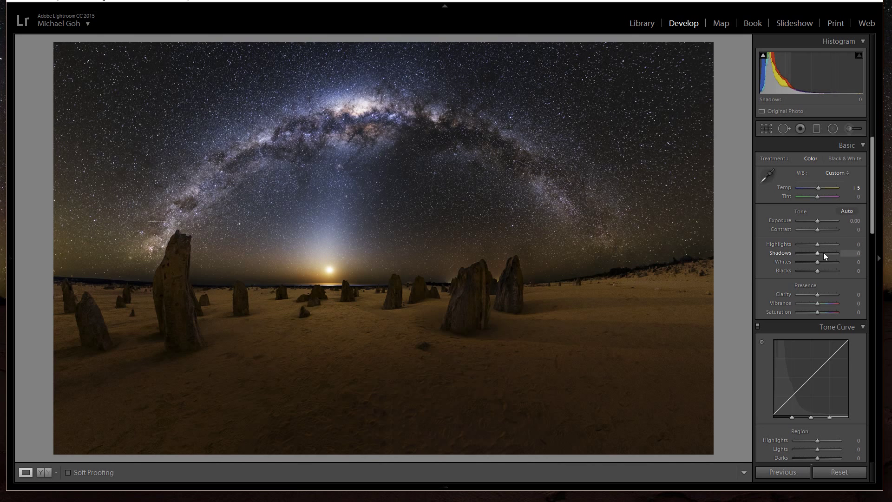
Step: Lift the panorama's Shadows to +14
{"action": "mouse_move", "coordinate": [818, 252]}
{"action": "left_mouse_down"}
{"action": "mouse_move", "coordinate": [811, 252]}
{"action": "mouse_move", "coordinate": [824, 252]}
{"action": "left_mouse_up"}
{"action": "left_click_drag", "start_coordinate": [825, 254], "coordinate": [821, 255]}
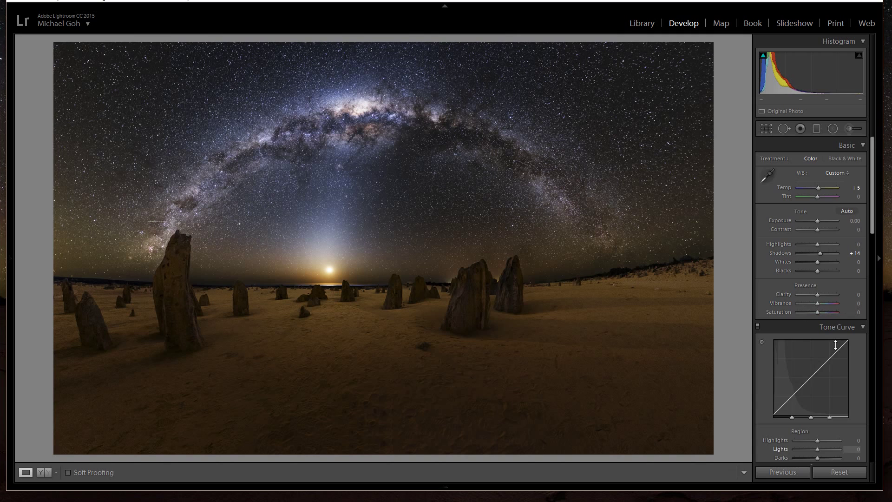
{"action": "scroll", "coordinate": [834, 320], "scroll_direction": "down", "scroll_amount": 5}
{"action": "scroll", "coordinate": [832, 334], "scroll_direction": "down", "scroll_amount": 3}
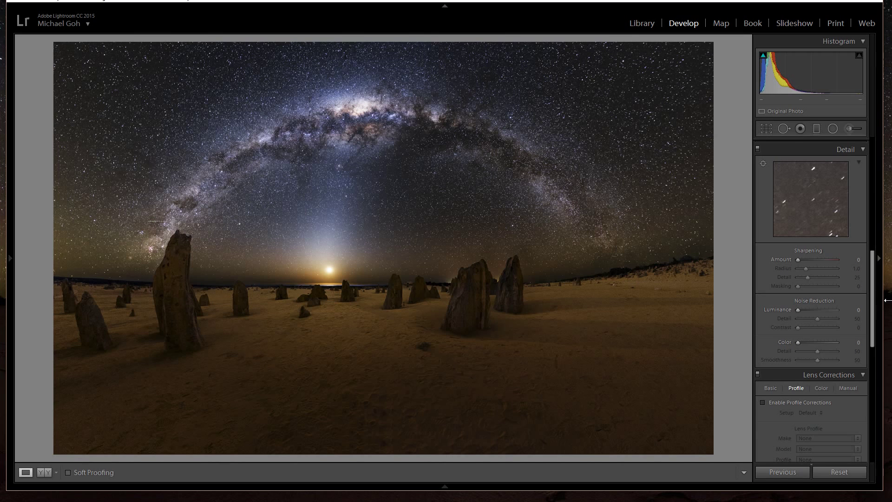
{"action": "scroll", "coordinate": [884, 251], "scroll_direction": "up", "scroll_amount": 2}
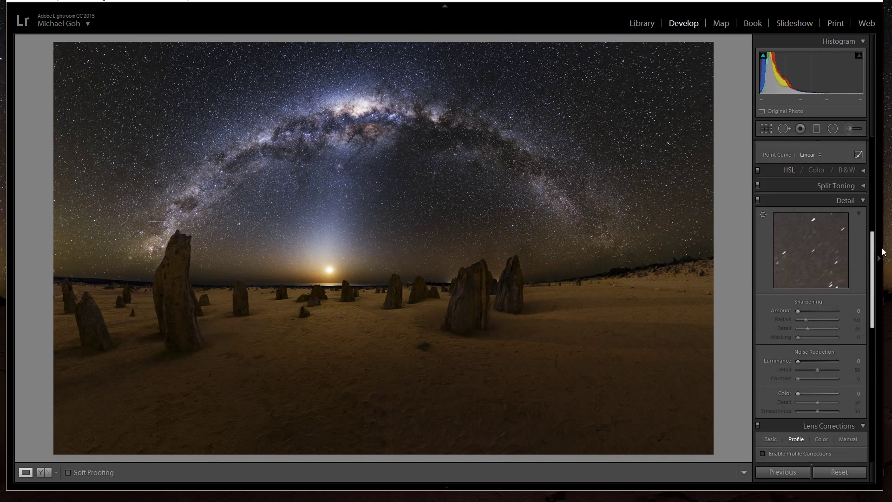
{"action": "scroll", "coordinate": [884, 251], "scroll_direction": "up", "scroll_amount": 8}
Step: Crop the panorama to a 16 x 9 aspect, trimming the lower foreground and a narrow strip at the right edge
{"action": "left_click", "coordinate": [766, 128]}
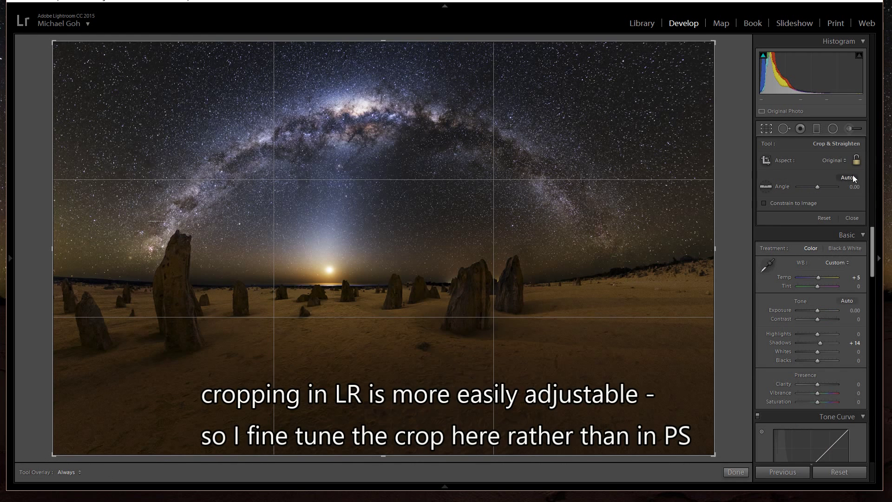
{"action": "left_click", "coordinate": [843, 163]}
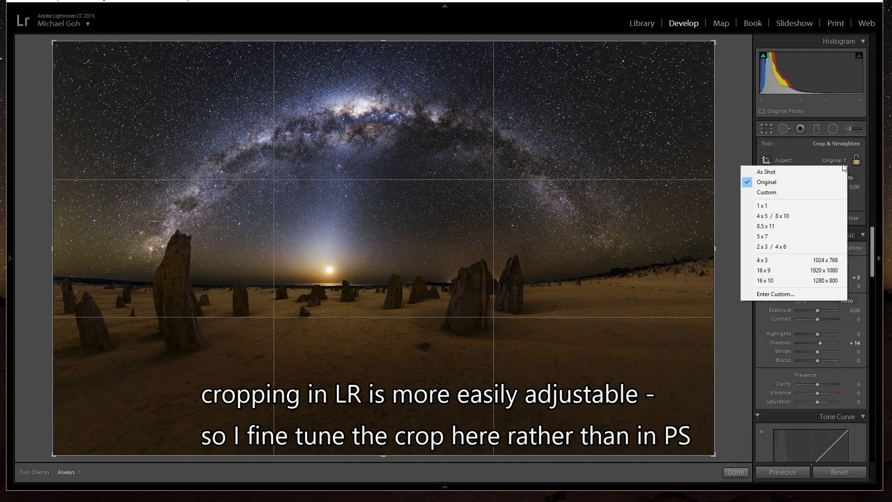
{"action": "left_click", "coordinate": [791, 269]}
{"action": "left_click_drag", "start_coordinate": [618, 377], "coordinate": [617, 422]}
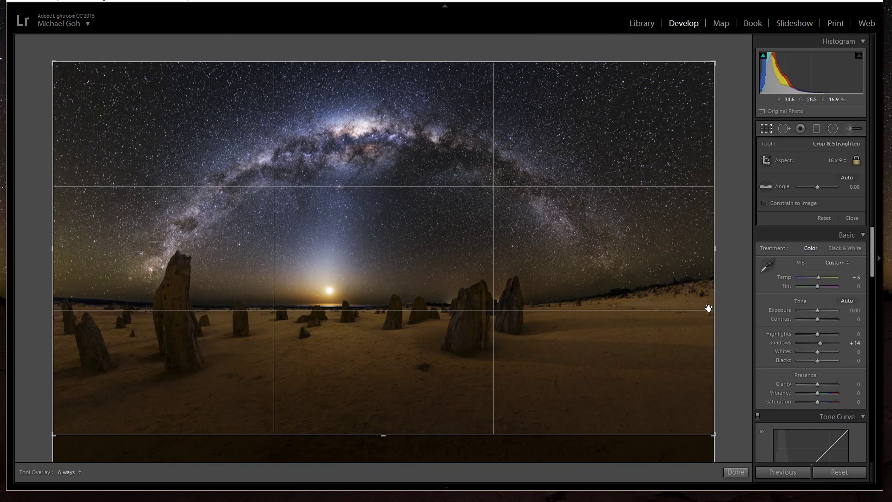
{"action": "mouse_move", "coordinate": [717, 436]}
{"action": "left_mouse_down"}
{"action": "mouse_move", "coordinate": [696, 426]}
{"action": "mouse_move", "coordinate": [715, 435]}
{"action": "left_mouse_up"}
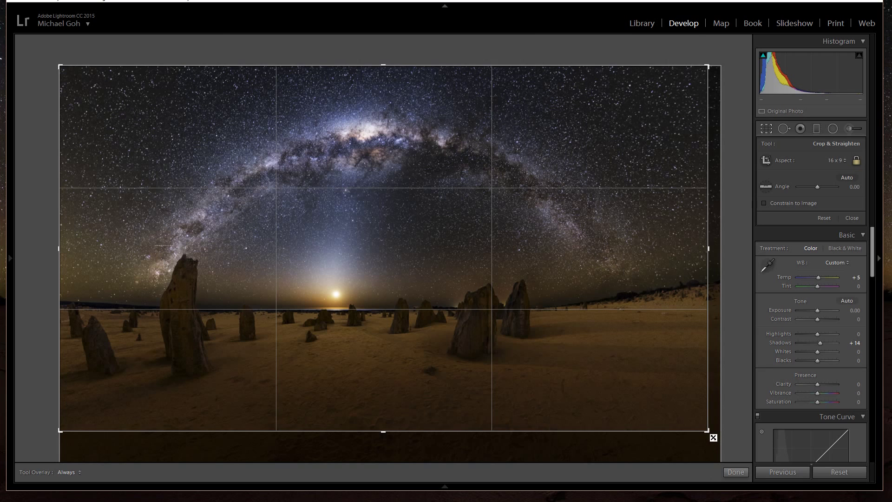
{"action": "key", "text": "Return"}
Step: Add a Highlight Priority post-crop vignette with Amount -17 and Midpoint 63
{"action": "scroll", "coordinate": [817, 325], "scroll_direction": "down", "scroll_amount": 10}
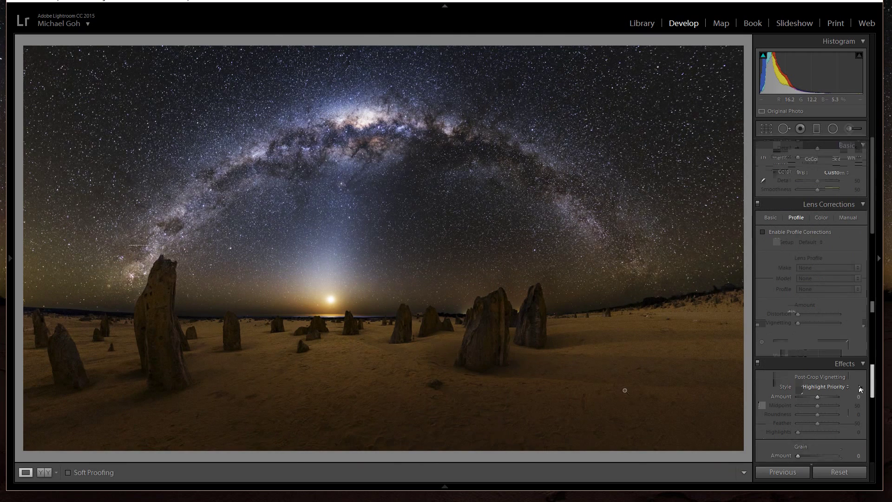
{"action": "left_click_drag", "start_coordinate": [818, 395], "coordinate": [815, 394]}
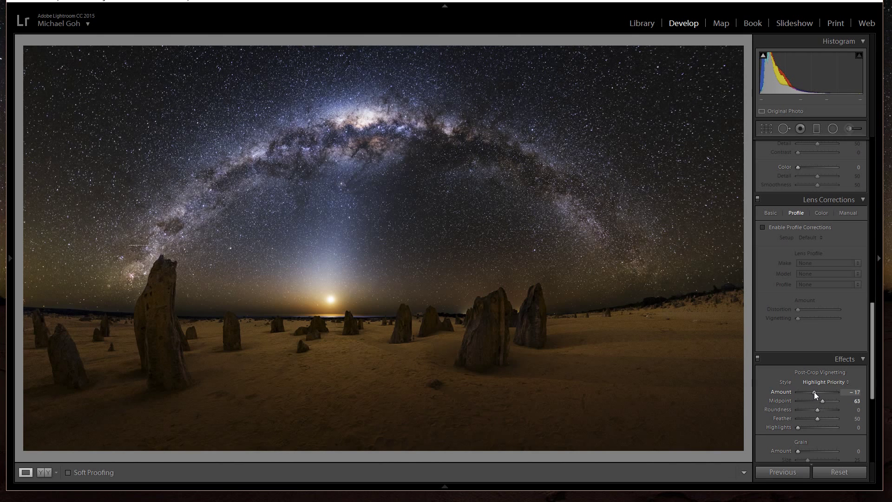